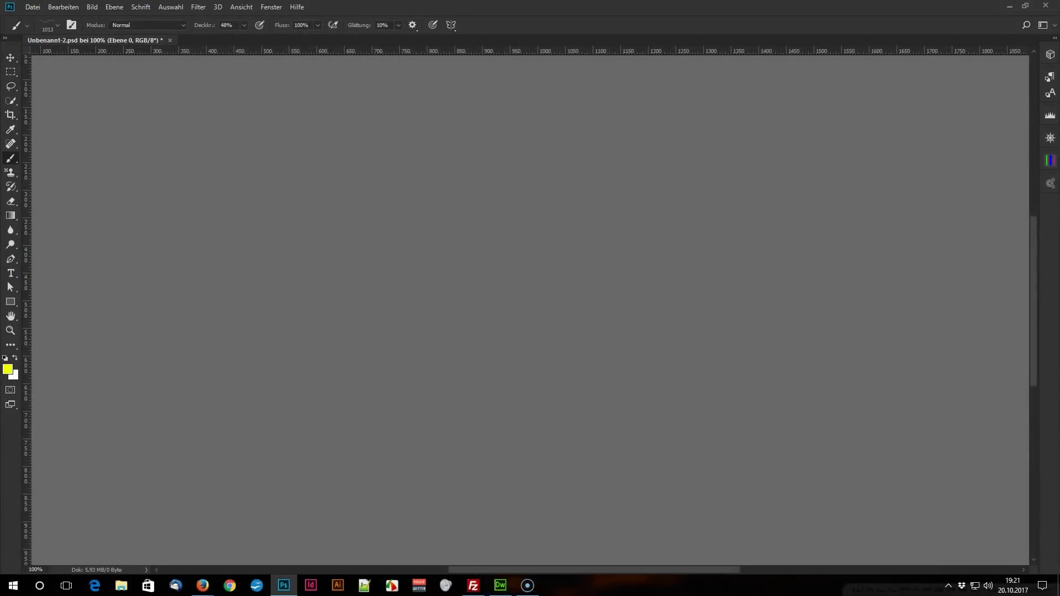
- Place the brush presets panel in the centre, with the Pinseleinstellungen panel (F5) beside it
mouse_move(995, 180)
mouse_down()
mouse_move(544, 192)
mouse_move(397, 177)
mouse_up()
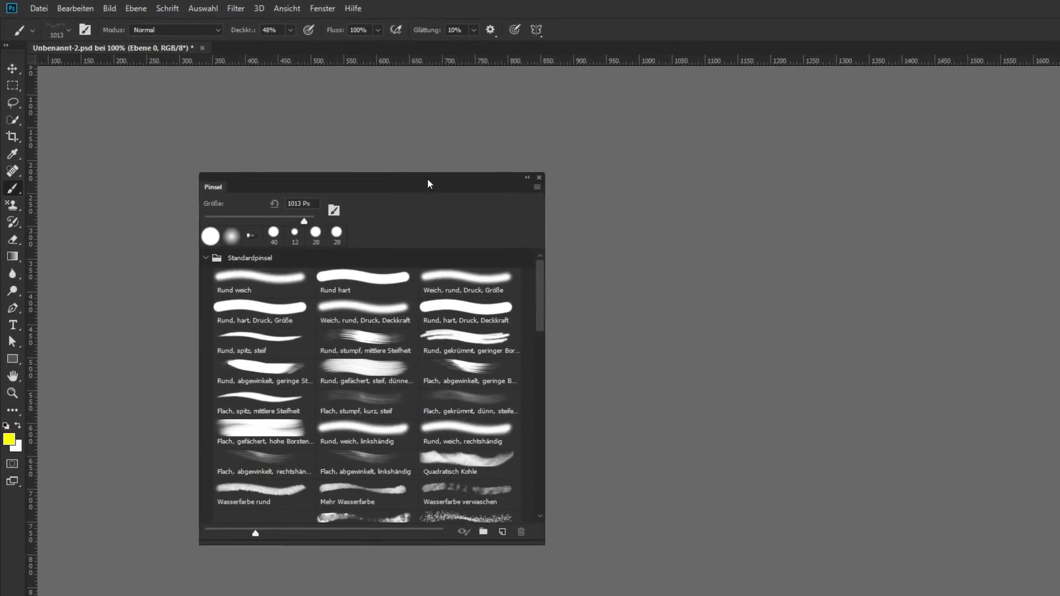
key(F5)
drag(821, 206, 795, 179)
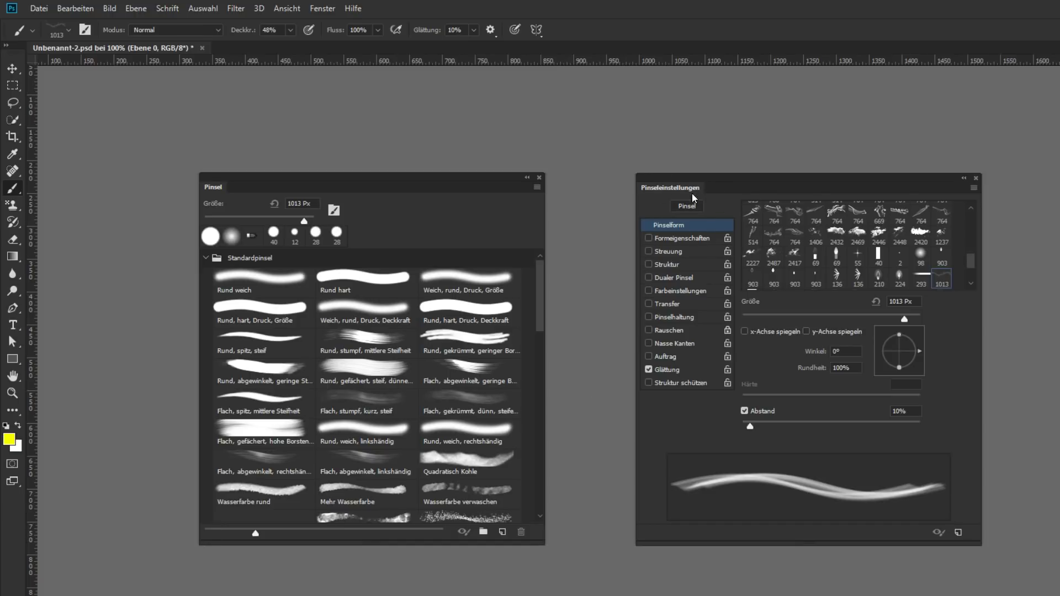
- Set the brush tip size to 86 px and collapse the Standardpinsel folder
click(681, 240)
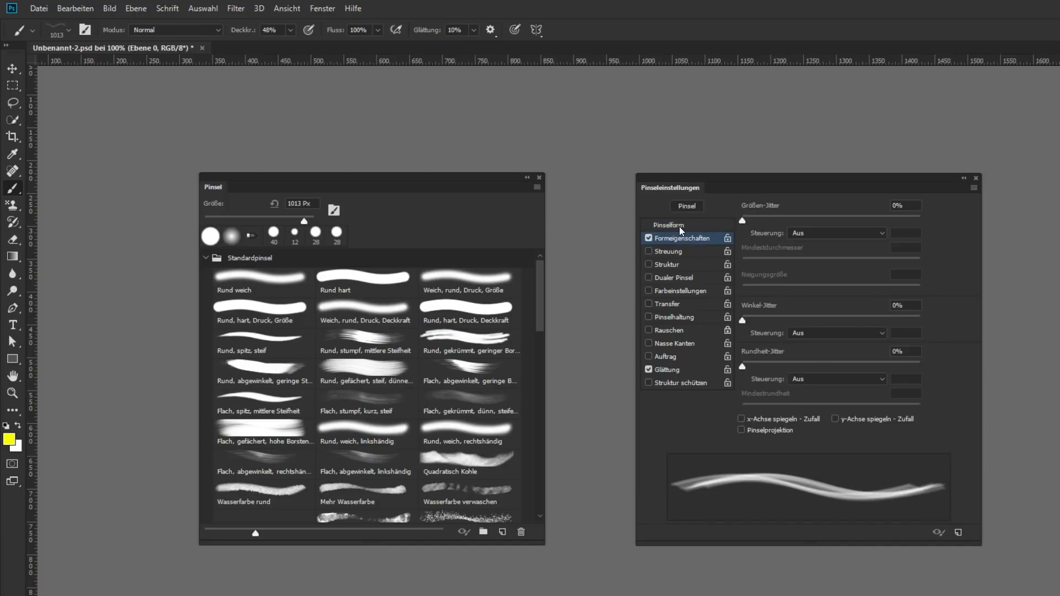
click(675, 225)
drag(906, 319, 817, 319)
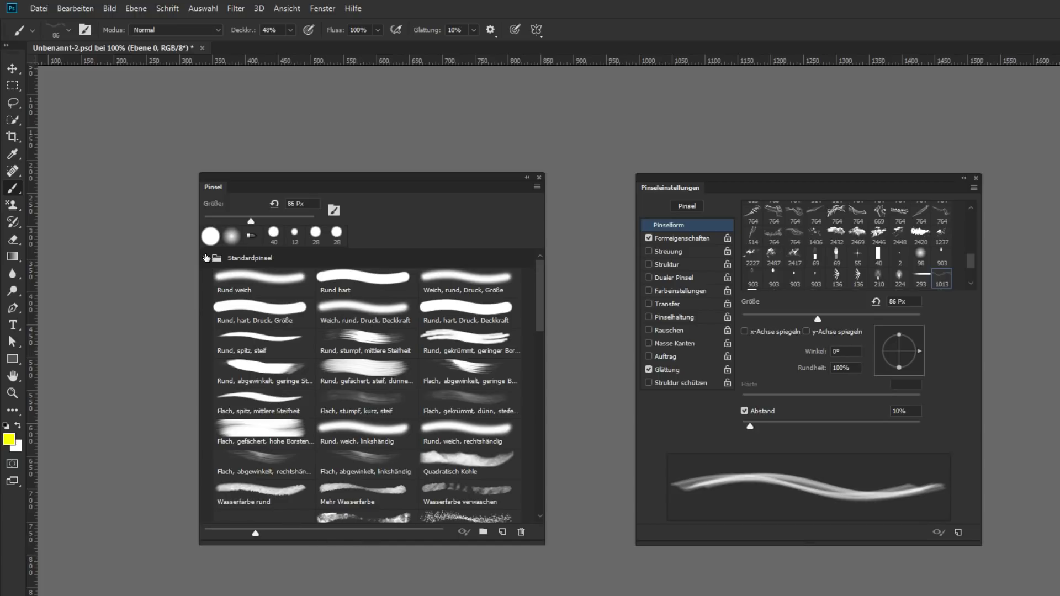
click(206, 258)
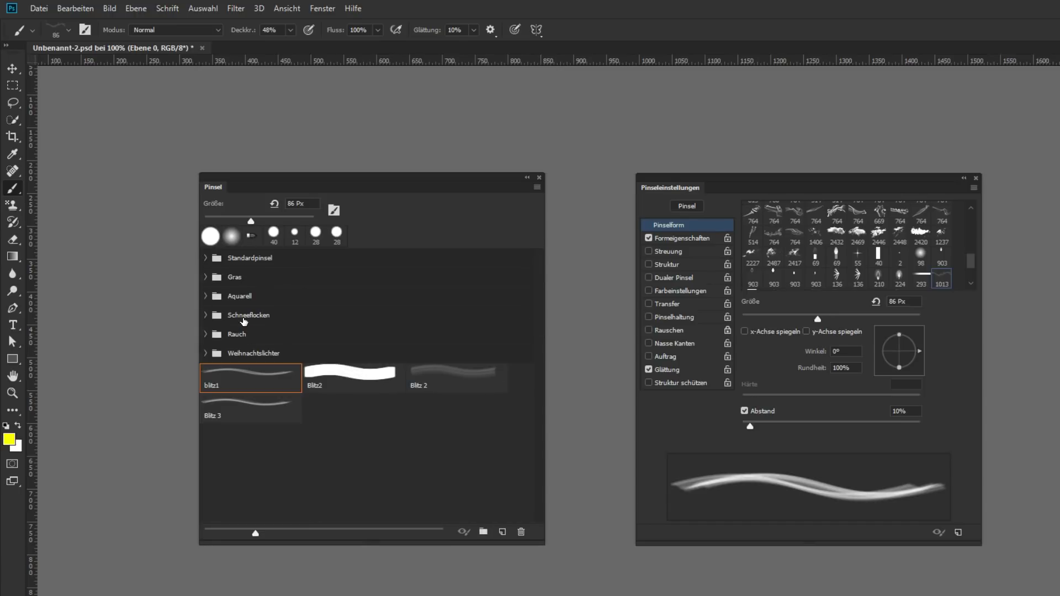
- Put the four selected Blitz brushes into a new brush group named Gruppe 1
shift+click(279, 414)
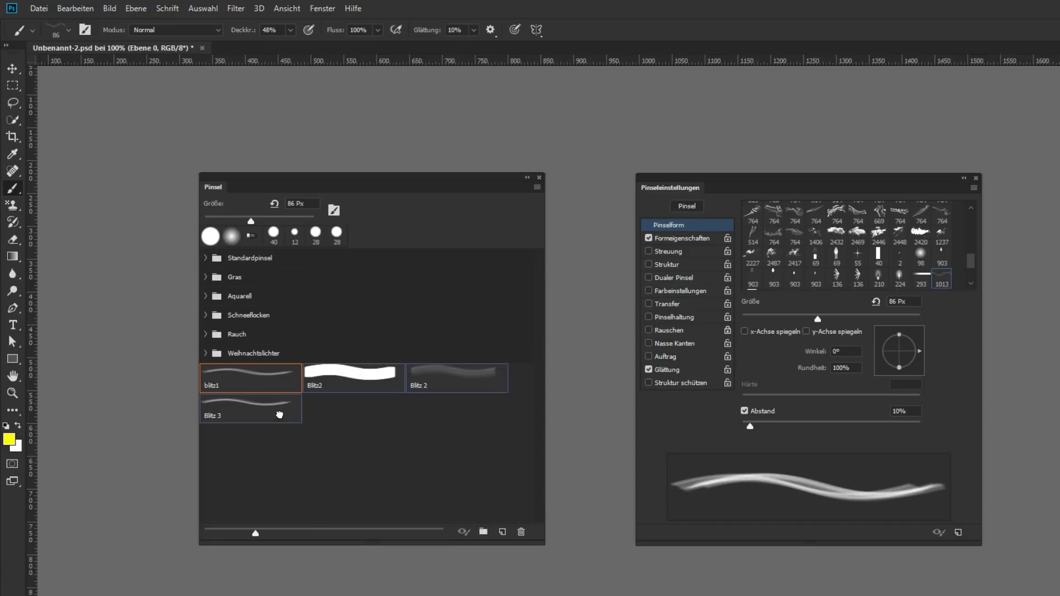
click(537, 187)
click(572, 203)
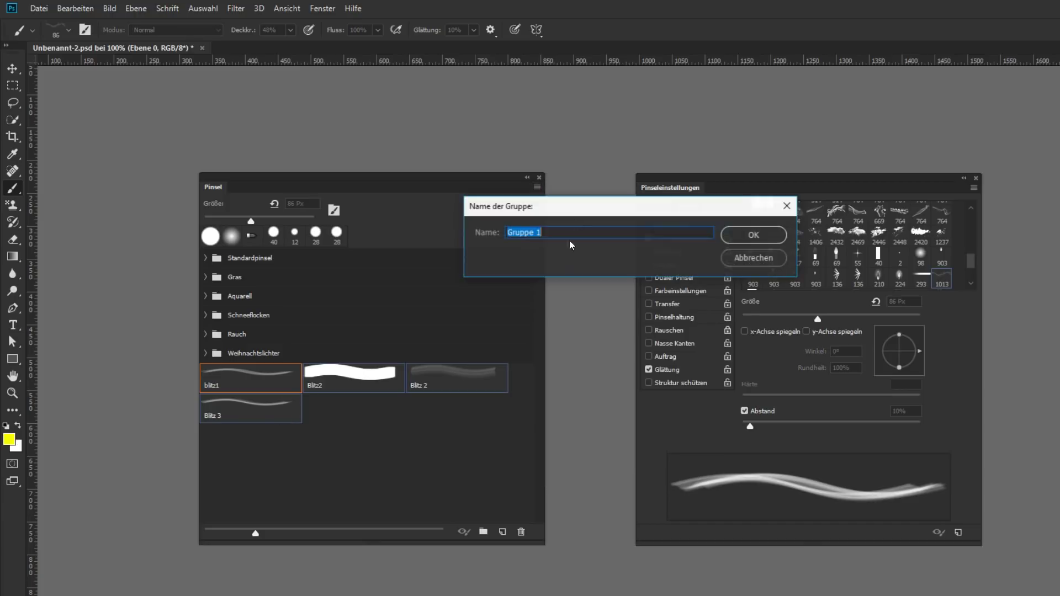
key(Return)
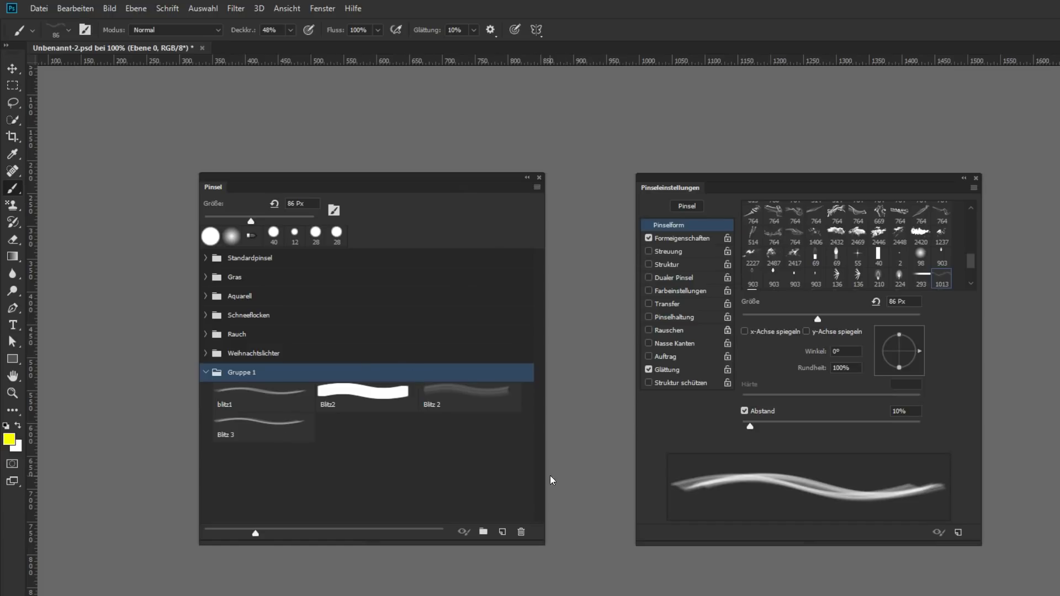
- Browse the Aquarell folder's Ersteller 1 brushes, then drag Blitz 2 to a new position
click(206, 296)
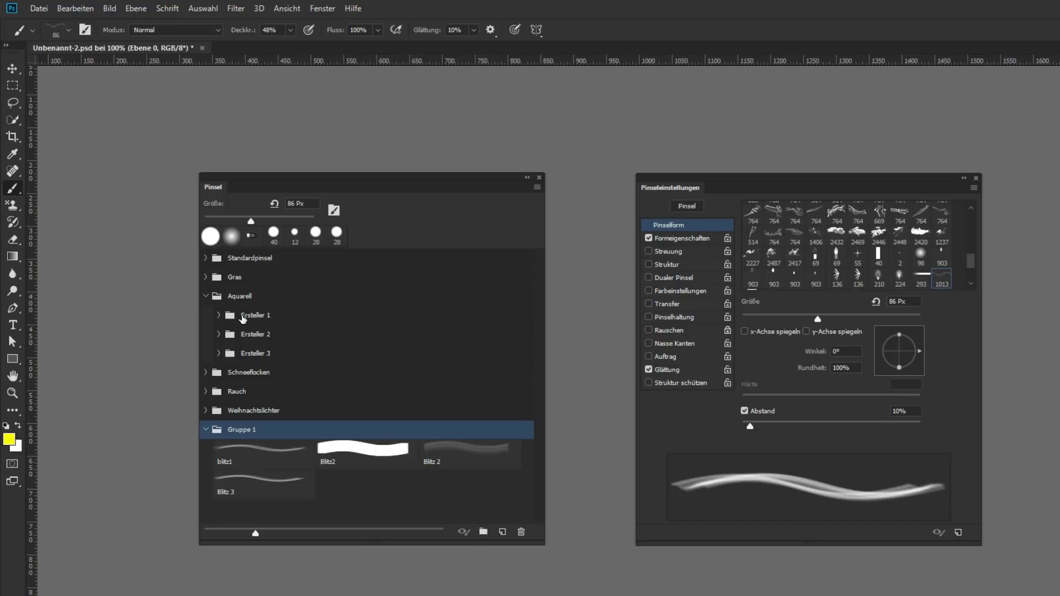
click(236, 318)
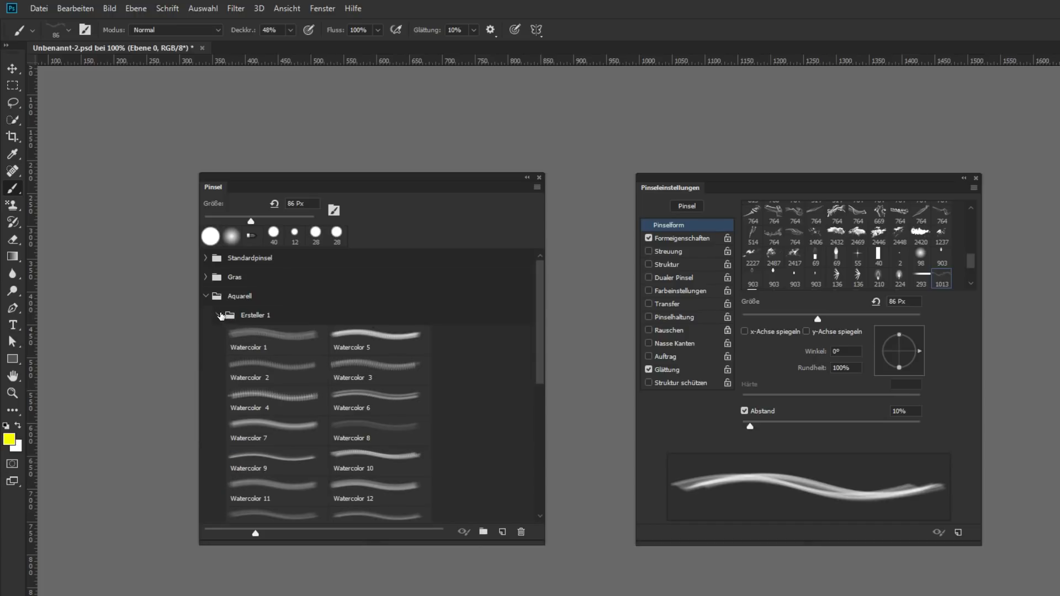
click(219, 315)
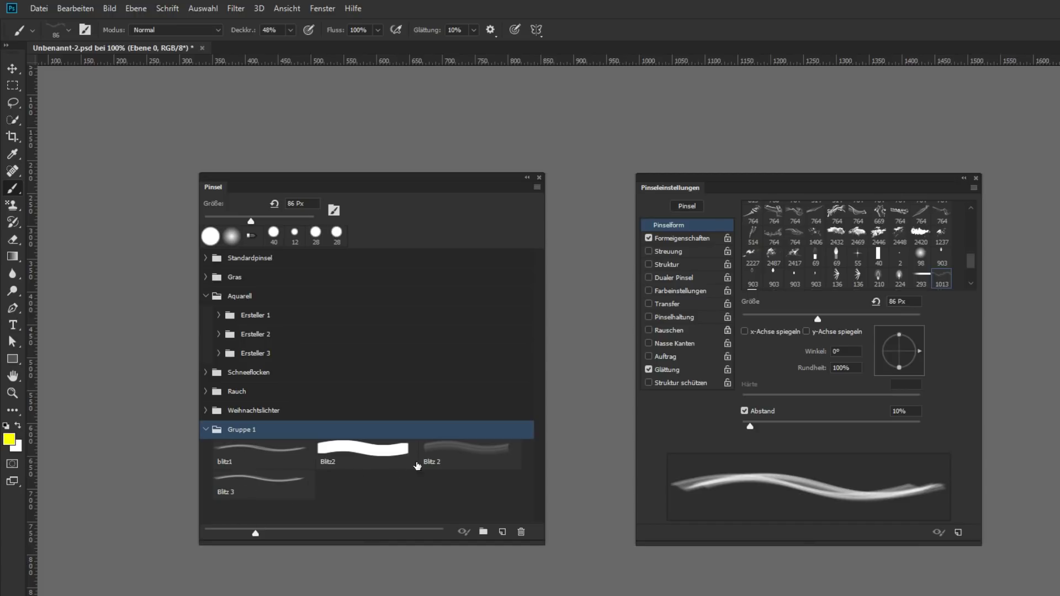
drag(447, 458, 318, 462)
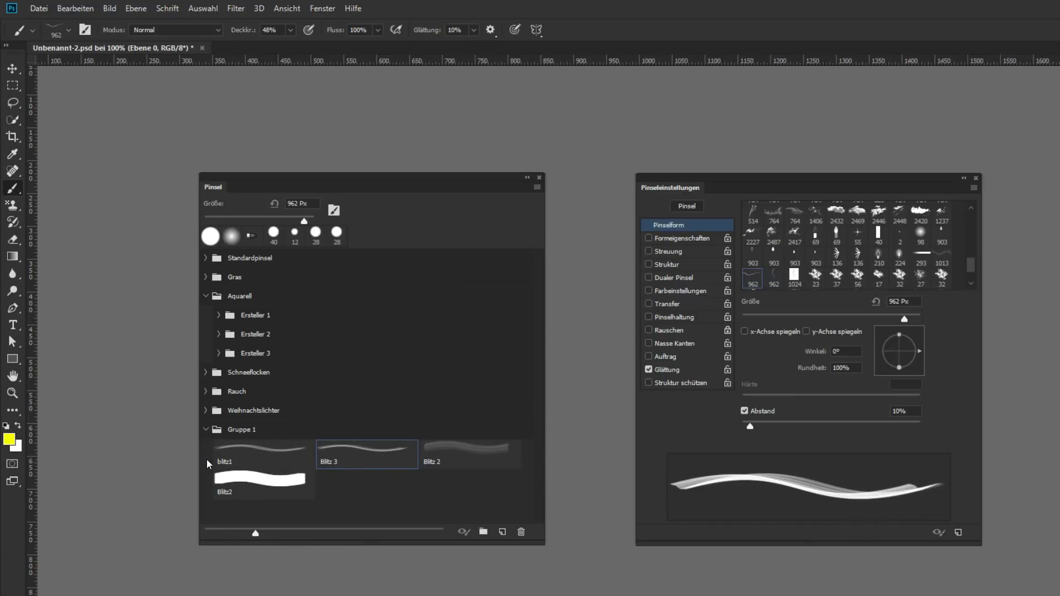
- Expand Schneeflocken with enlarged stroke previews, then switch to the 30 px hard round brush
click(206, 430)
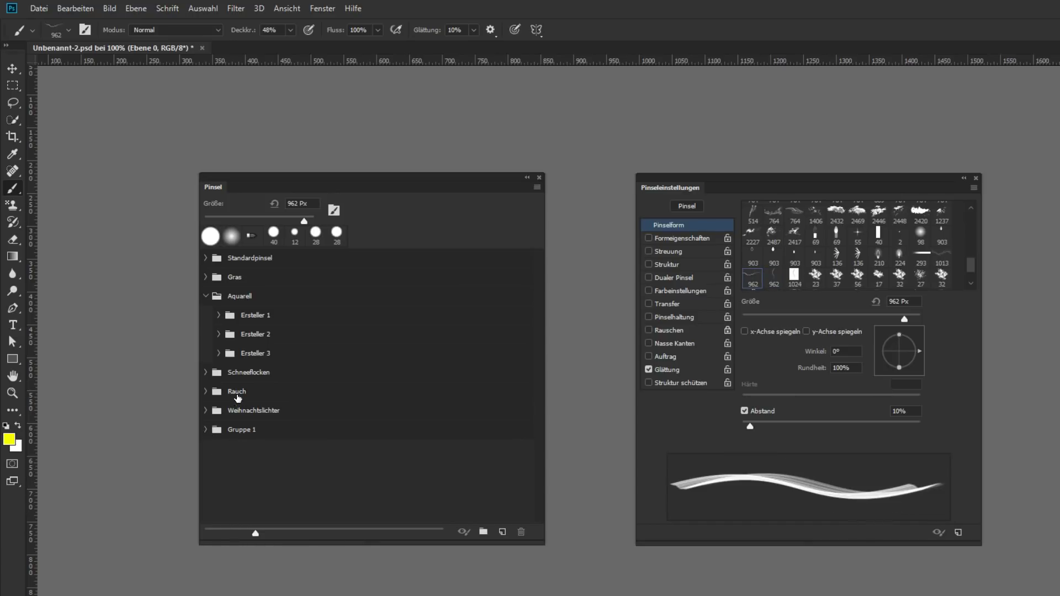
click(206, 373)
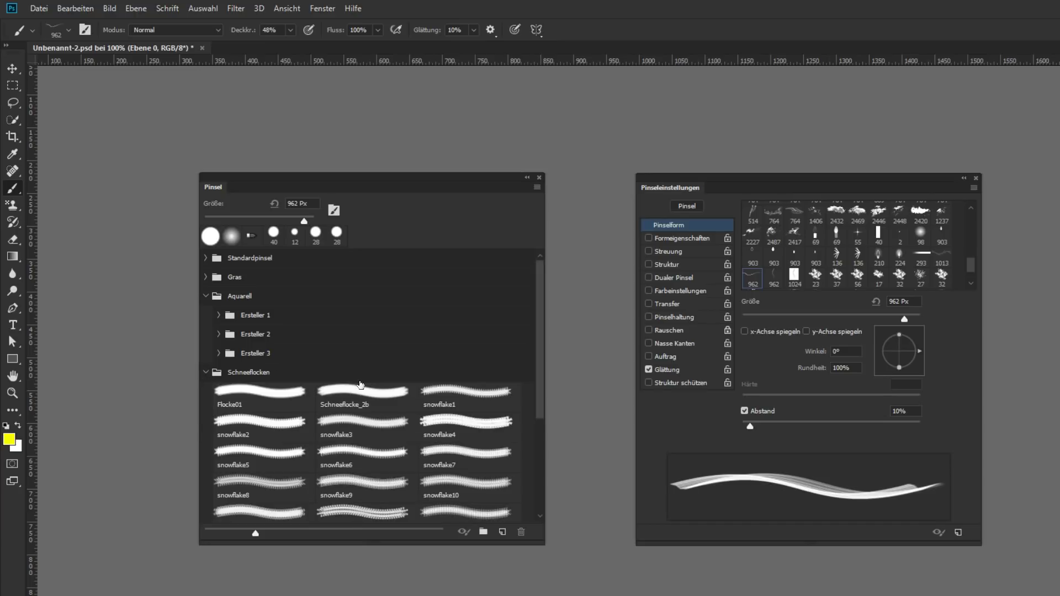
mouse_move(256, 534)
mouse_down()
mouse_move(429, 531)
mouse_move(334, 533)
mouse_move(414, 534)
mouse_up()
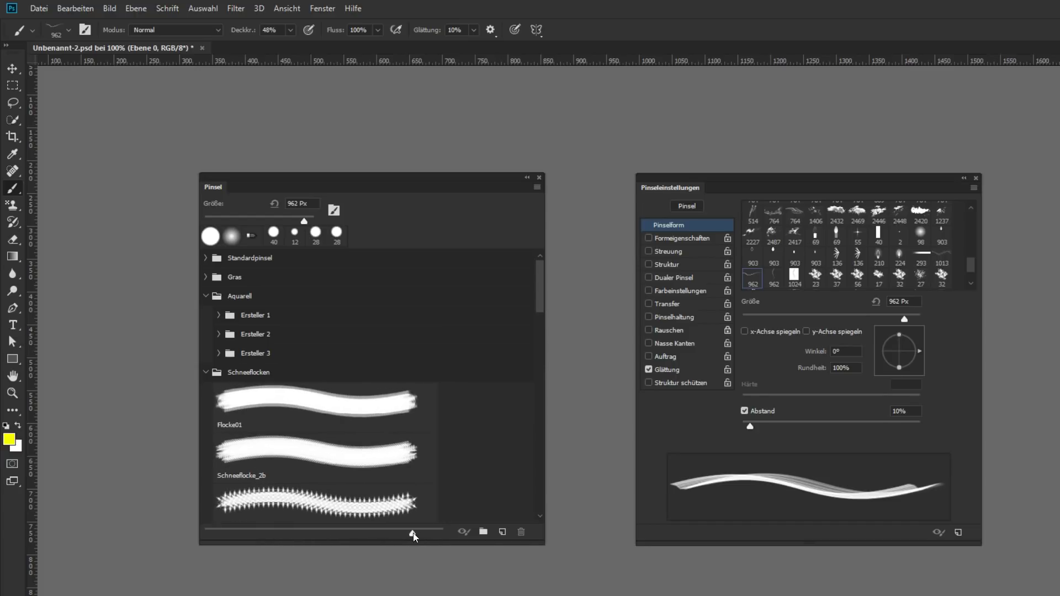
key(comma)
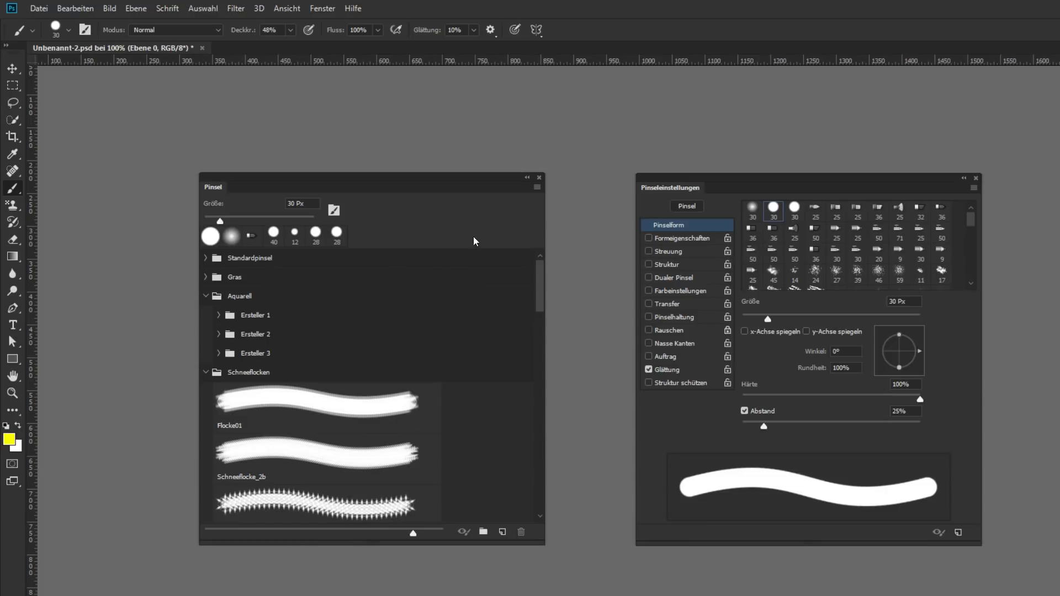
- Save the brush as preset 'Rund hart 30 1' with colour included, and shrink the stroke previews
click(537, 188)
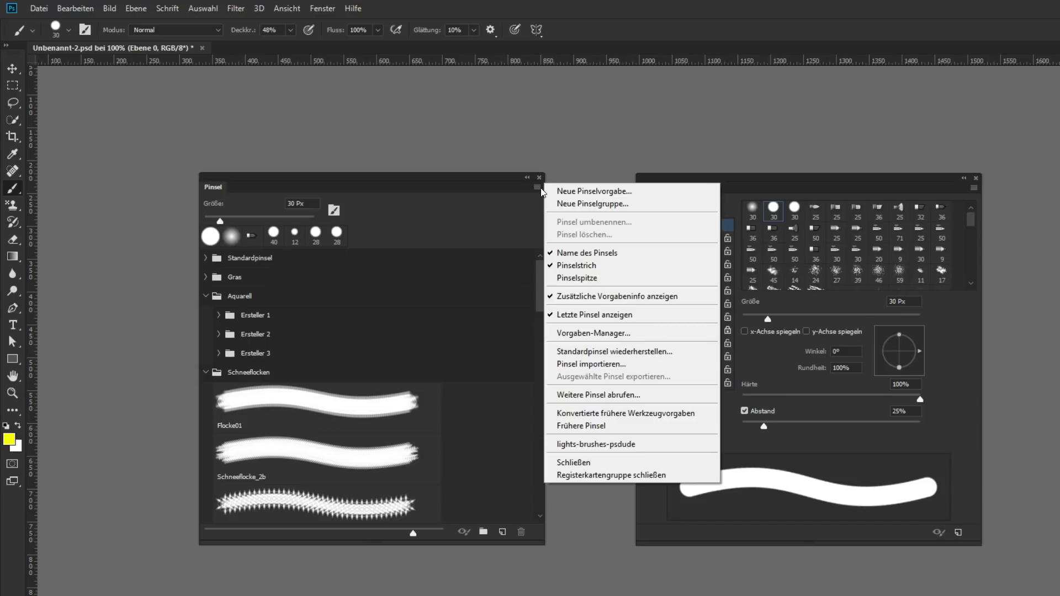
click(564, 191)
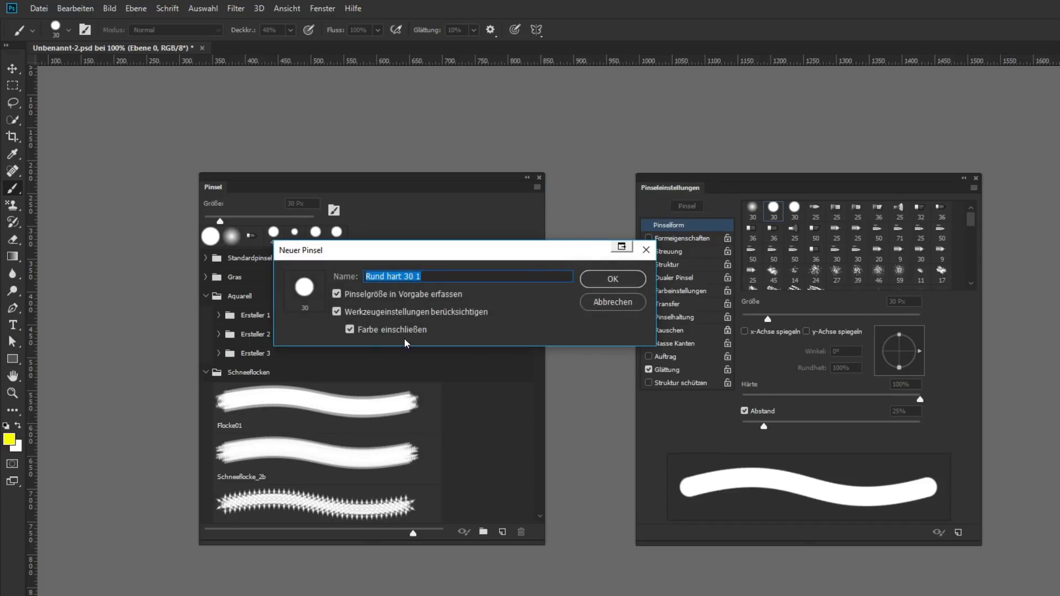
click(350, 331)
click(351, 330)
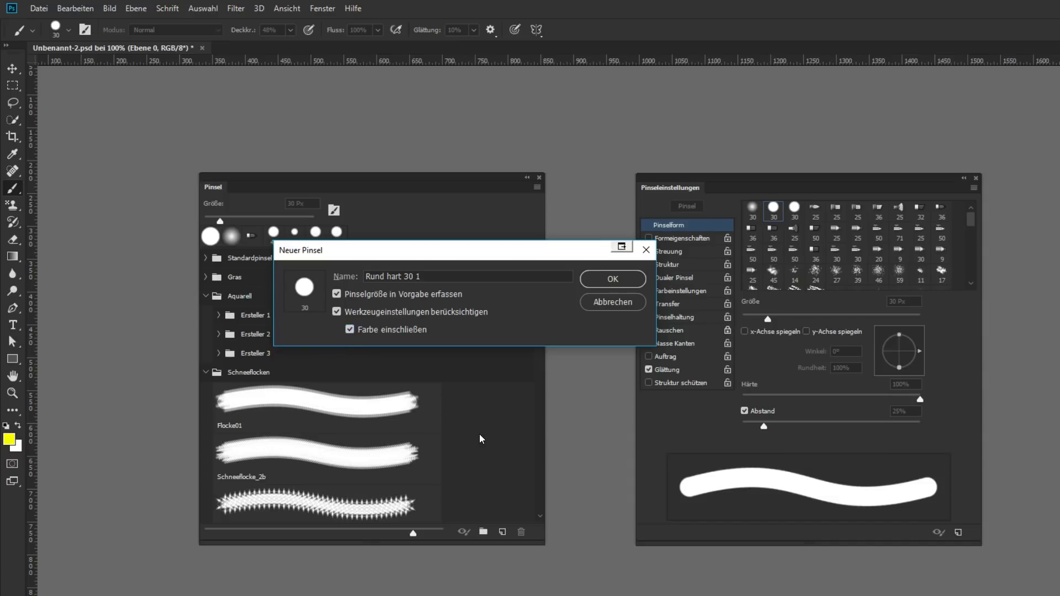
click(606, 286)
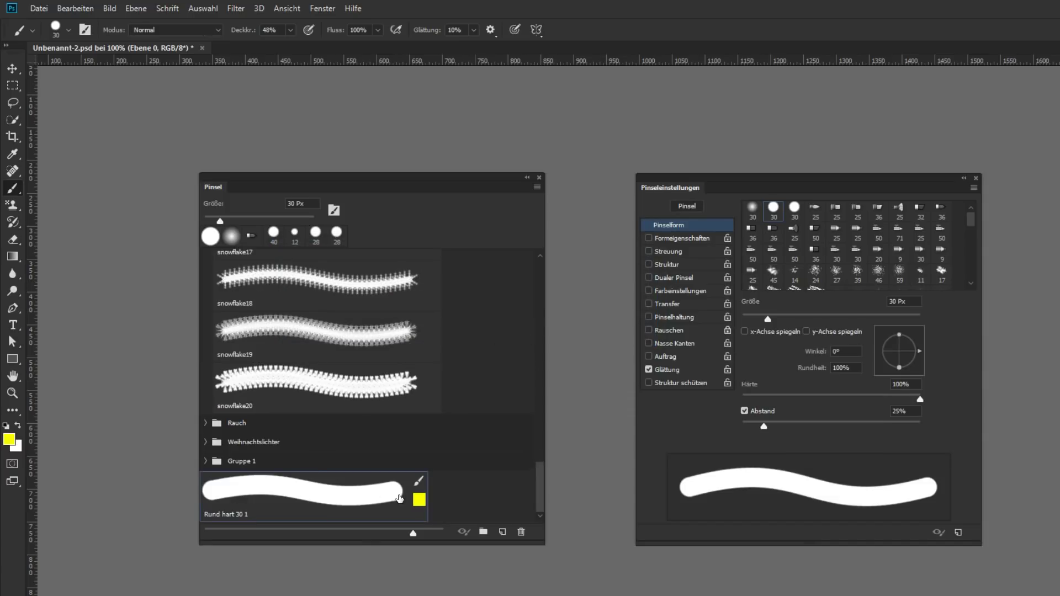
drag(414, 533, 337, 532)
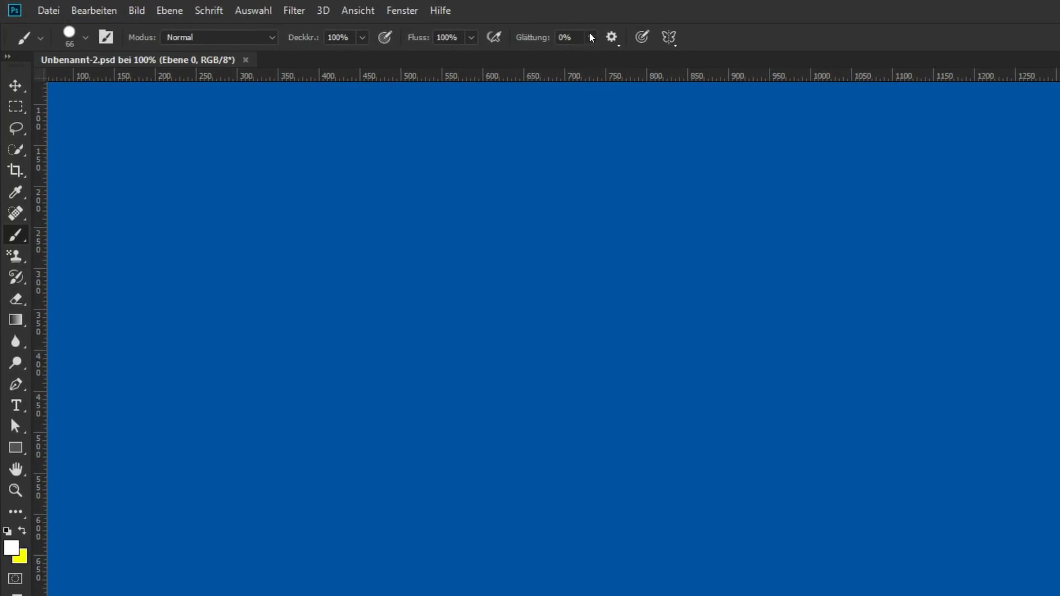
- Paint a white stroke at 0% smoothing, then another on a new layer at 50% smoothing
click(592, 38)
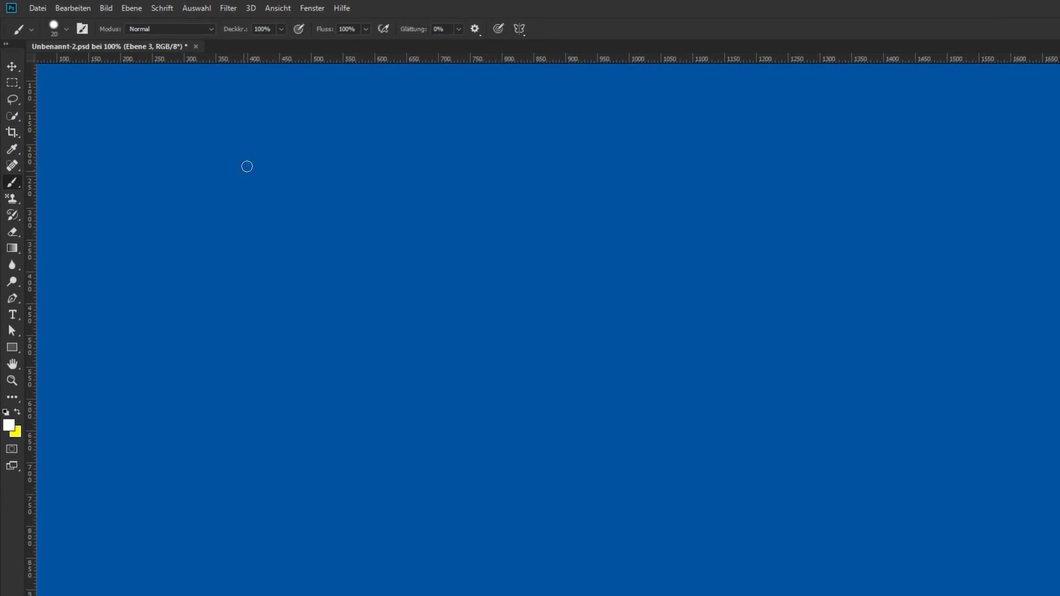
mouse_move(298, 111)
mouse_down()
mouse_move(320, 339)
mouse_move(307, 439)
mouse_move(320, 588)
mouse_move(312, 595)
mouse_up()
key(ctrl+shift+alt+n)
click(401, 26)
text(50)
key(Return)
mouse_move(510, 112)
mouse_down()
mouse_move(440, 151)
mouse_move(507, 296)
mouse_move(516, 442)
mouse_move(568, 588)
mouse_up()
- Raise smoothing to 100% and paint a third wavy white stroke
click(461, 29)
drag(456, 48, 520, 48)
mouse_move(662, 111)
mouse_down()
mouse_move(694, 299)
mouse_move(744, 419)
mouse_move(745, 549)
mouse_move(699, 595)
mouse_up()
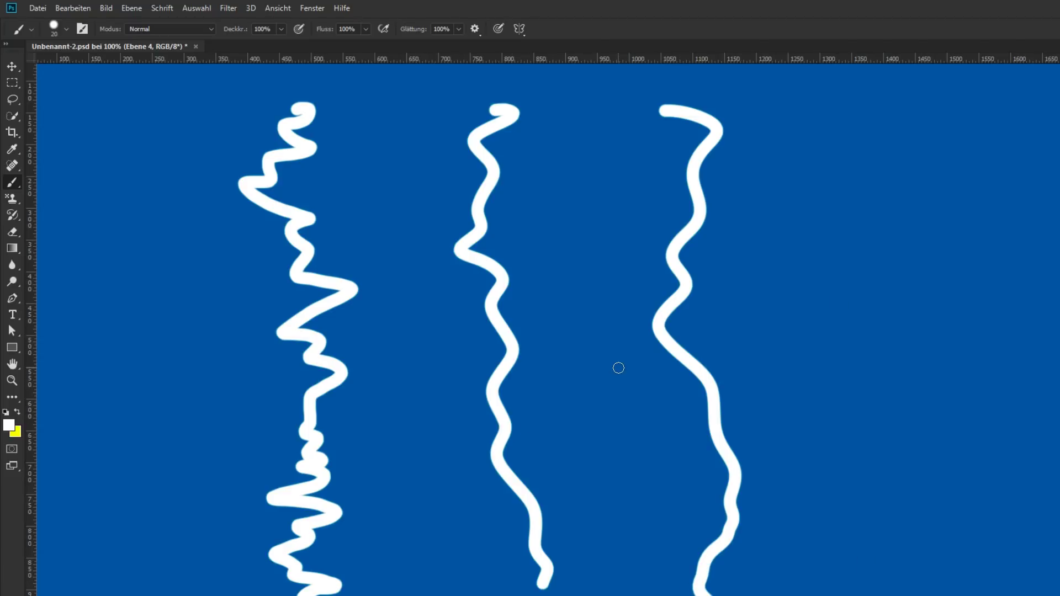
- Commit 100% smoothing, switch to 50% with Alt+5, and paint a test stroke on the right
click(458, 30)
click(462, 29)
key(Return)
key(alt)
key(alt+7)
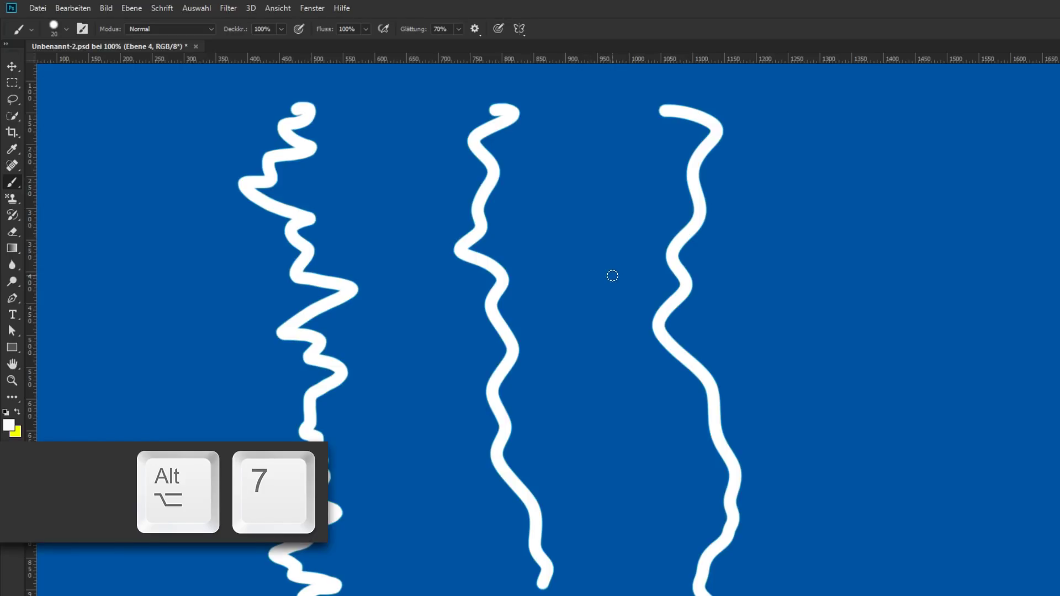
key(alt+5)
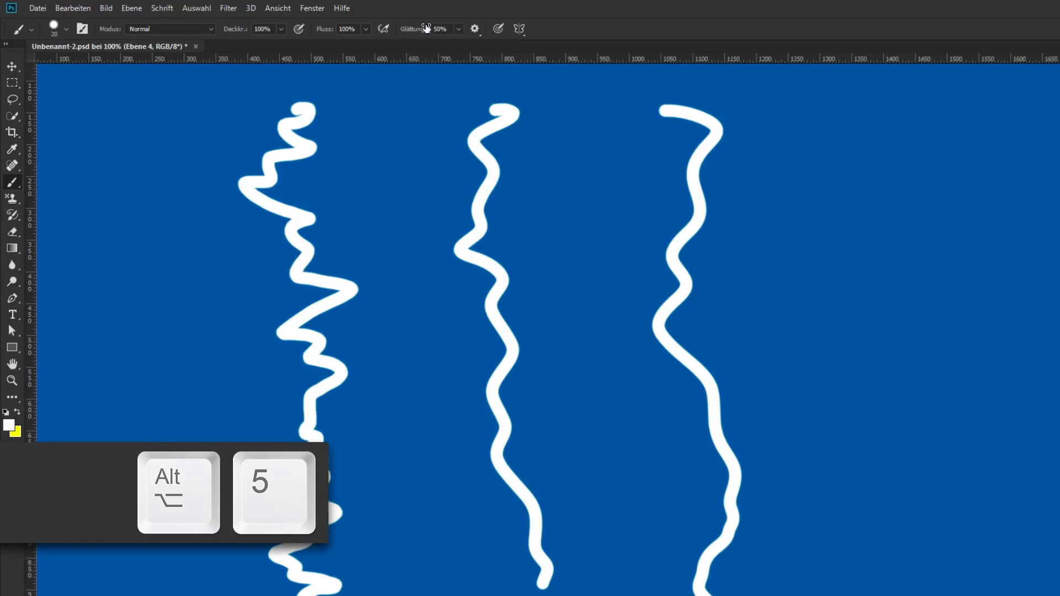
drag(843, 153, 872, 535)
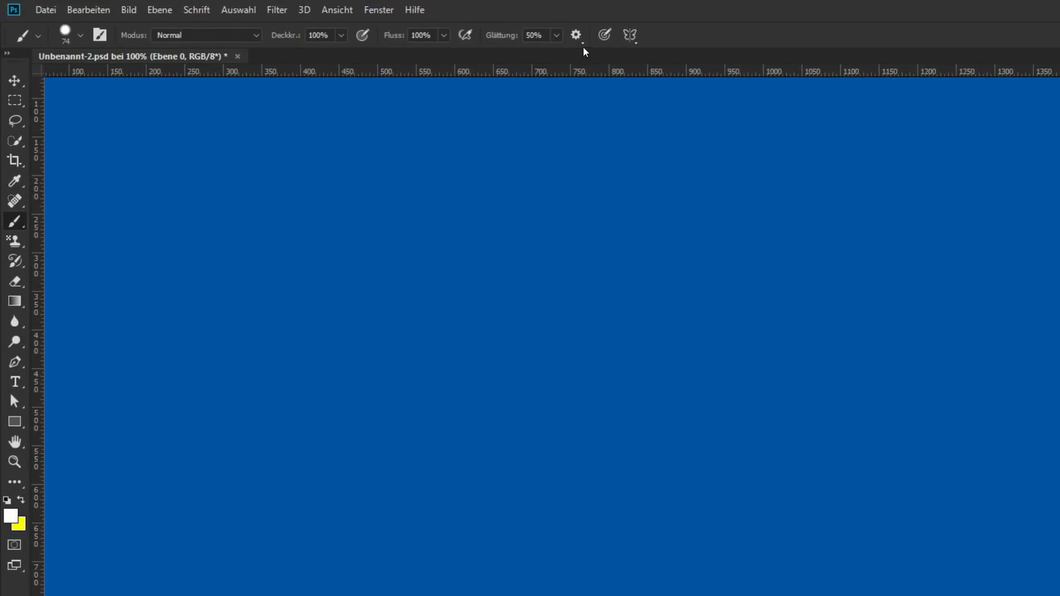
- Turn on Schnur-Modus (string mode) in the smoothing options
click(577, 36)
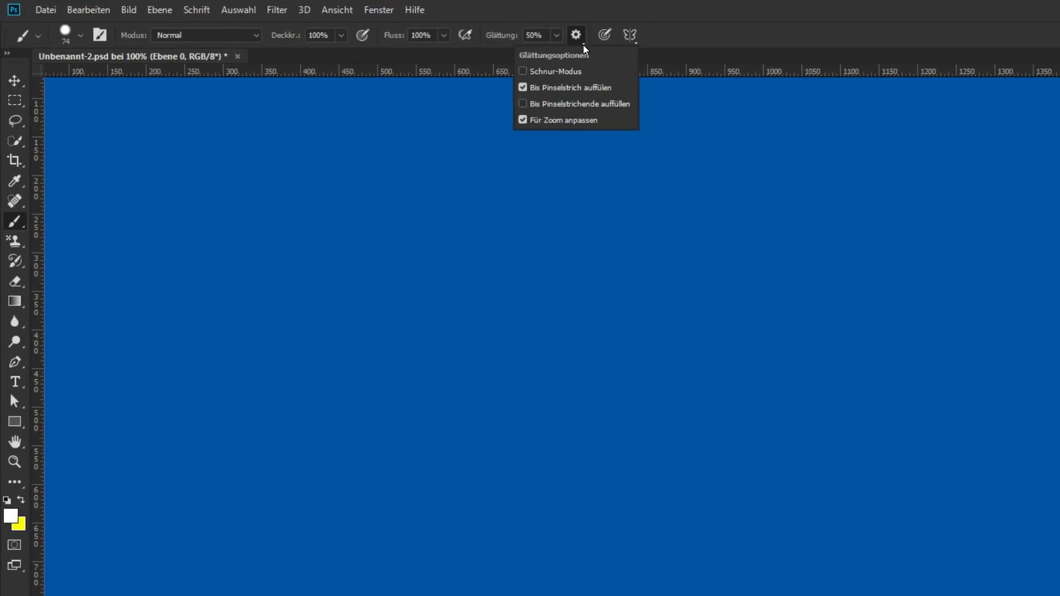
click(523, 72)
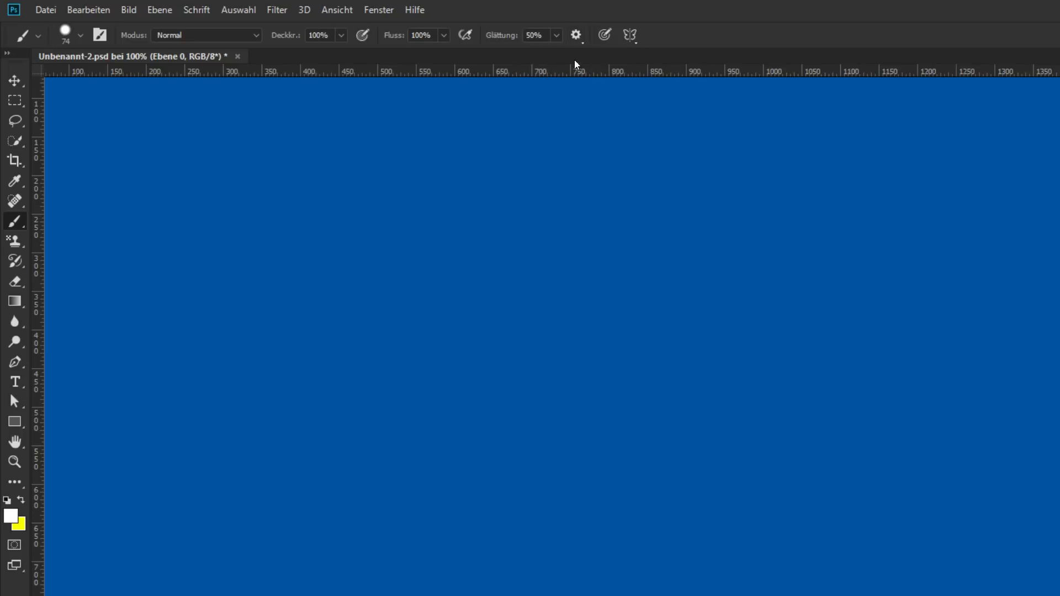
click(582, 40)
click(576, 36)
- Paint a white test stroke with the smoothing rope trailing, then undo it
mouse_move(255, 323)
mouse_down()
mouse_move(309, 295)
mouse_move(672, 260)
mouse_up()
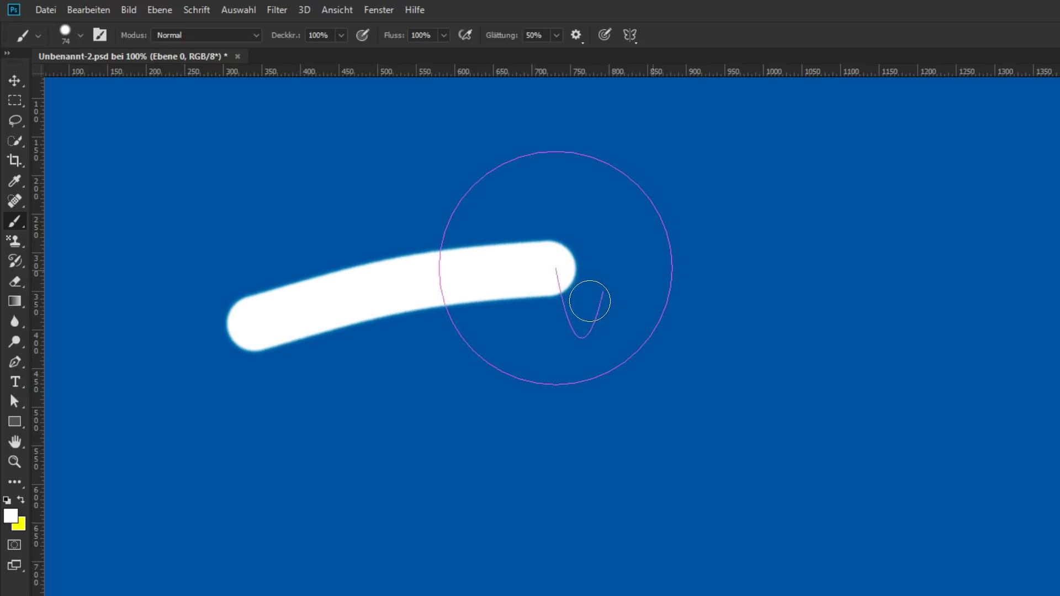
mouse_move(672, 260)
mouse_down()
mouse_move(610, 297)
mouse_move(518, 246)
mouse_up()
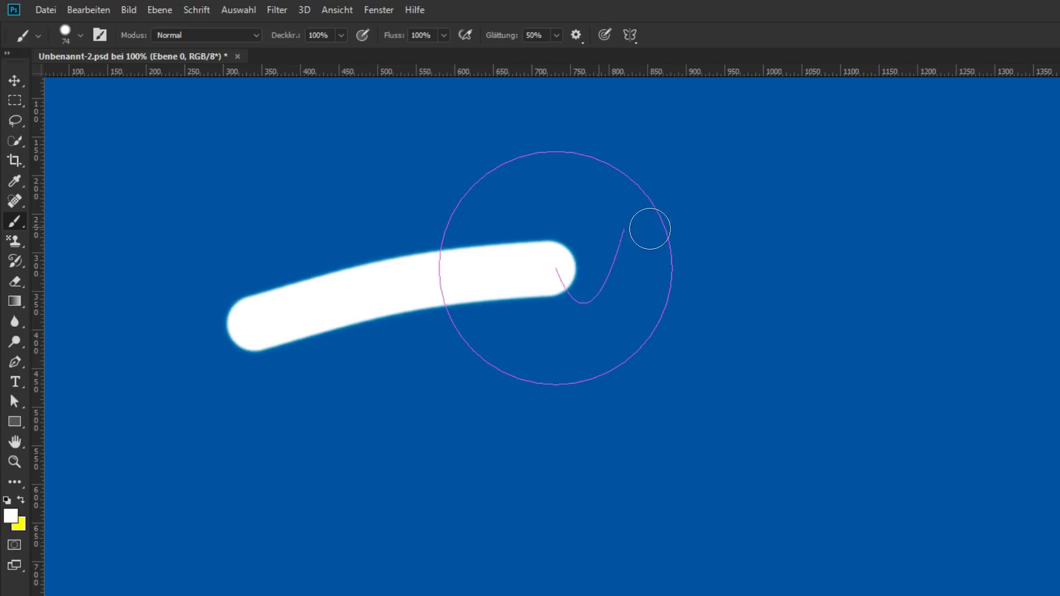
drag(587, 225, 726, 233)
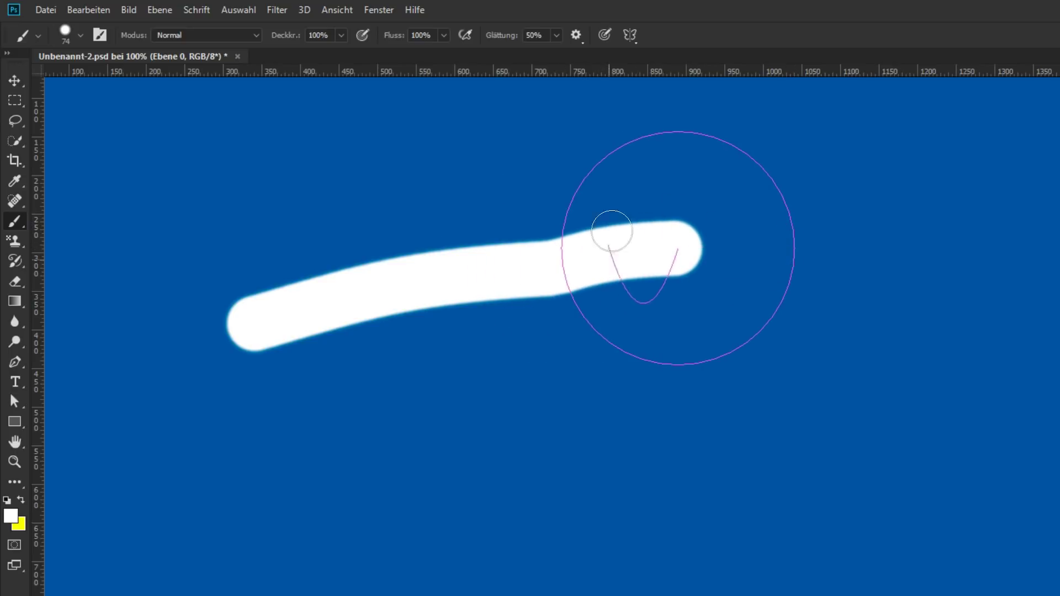
mouse_move(726, 232)
mouse_down()
mouse_move(732, 218)
mouse_move(1005, 232)
mouse_move(919, 277)
mouse_move(856, 573)
mouse_move(861, 593)
mouse_move(674, 314)
mouse_move(663, 426)
mouse_move(639, 473)
mouse_move(437, 589)
mouse_up()
key(ctrl+z)
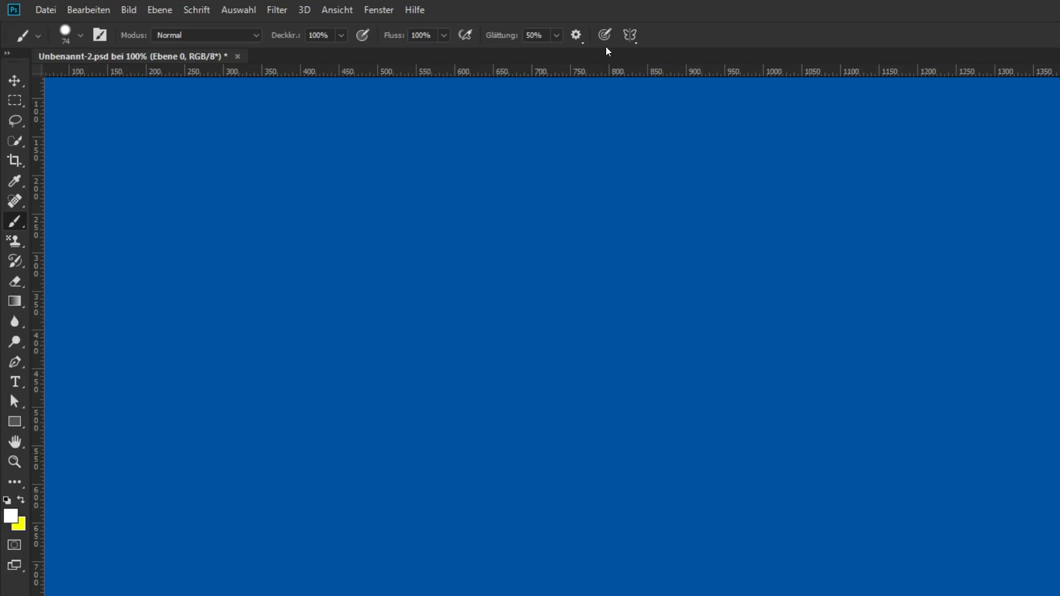
- Turn Schnur-Modus off and paint two wavy white strokes across the upper canvas
click(586, 43)
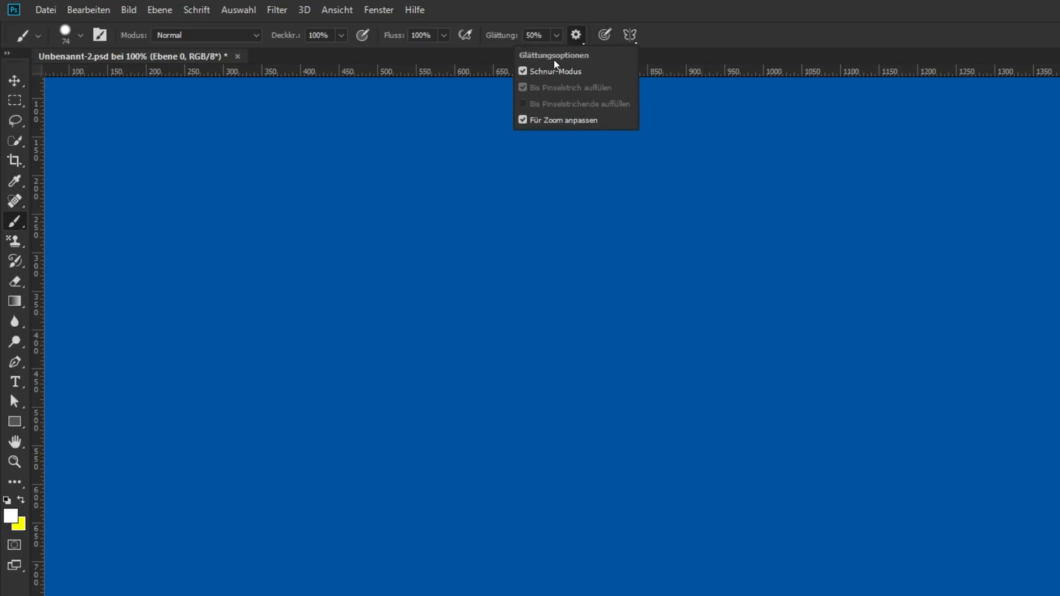
click(523, 71)
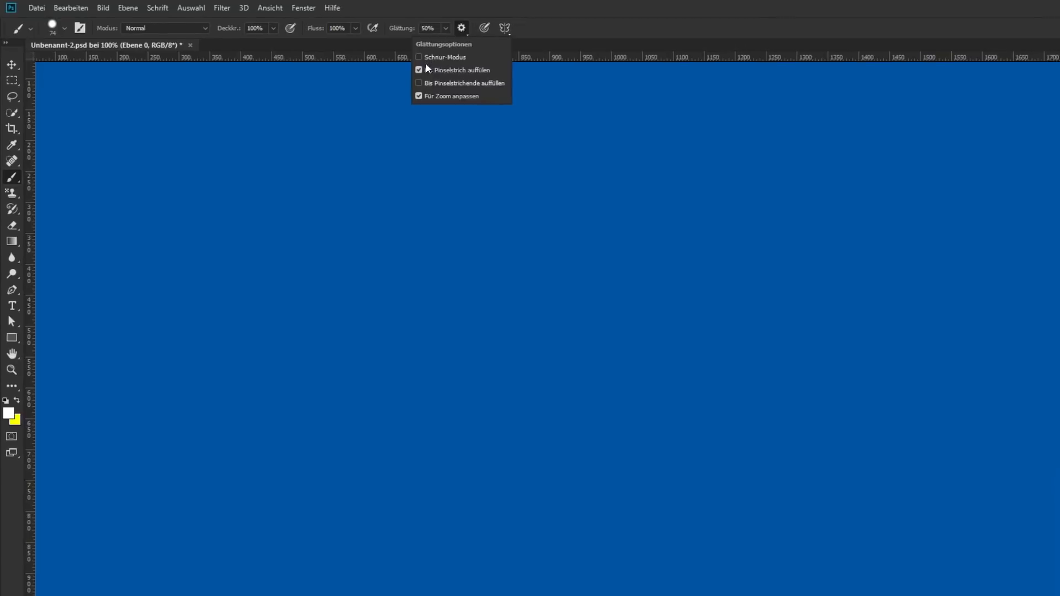
drag(237, 218, 967, 147)
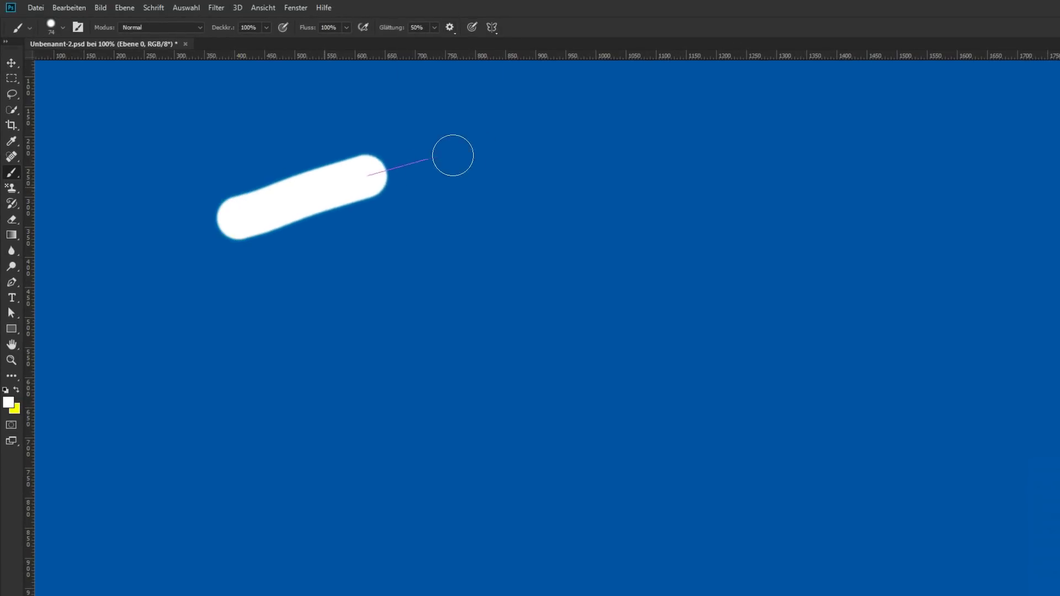
drag(287, 274, 582, 232)
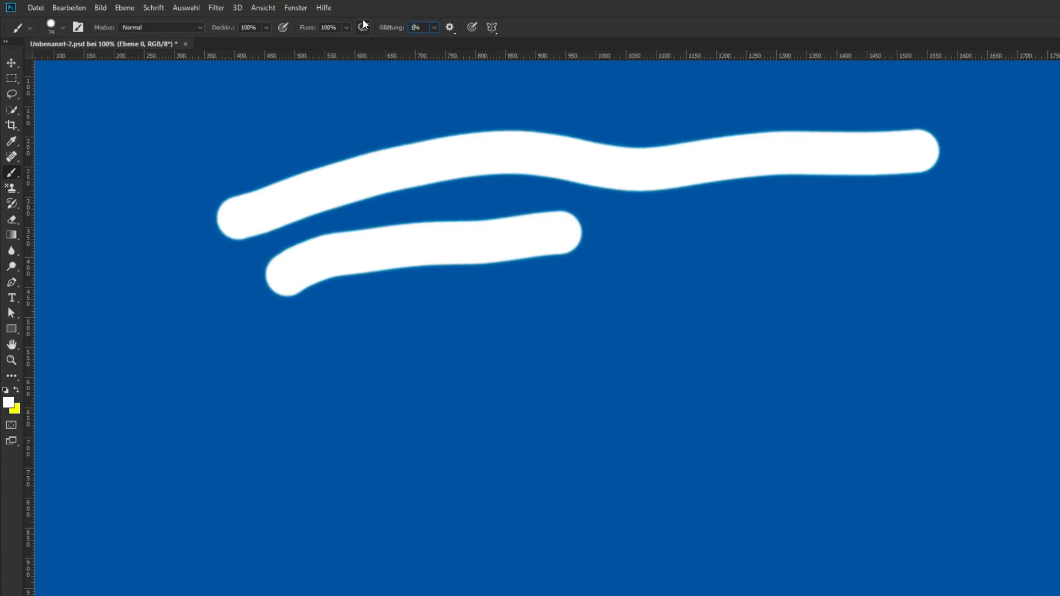
- Paint four more white test strokes at 100% smoothing, then undo them
drag(154, 436, 507, 359)
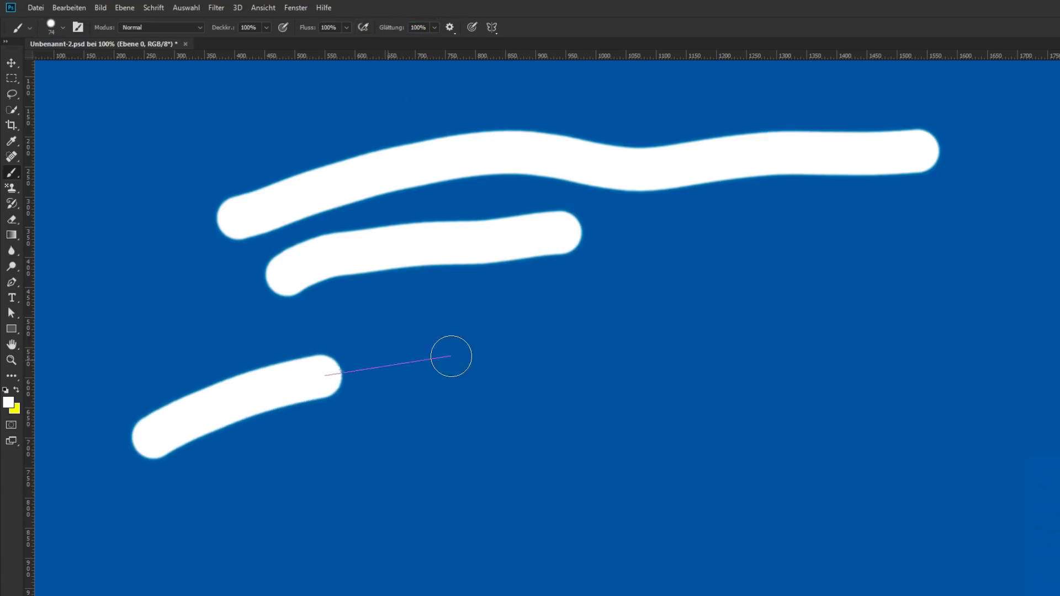
drag(315, 478, 698, 291)
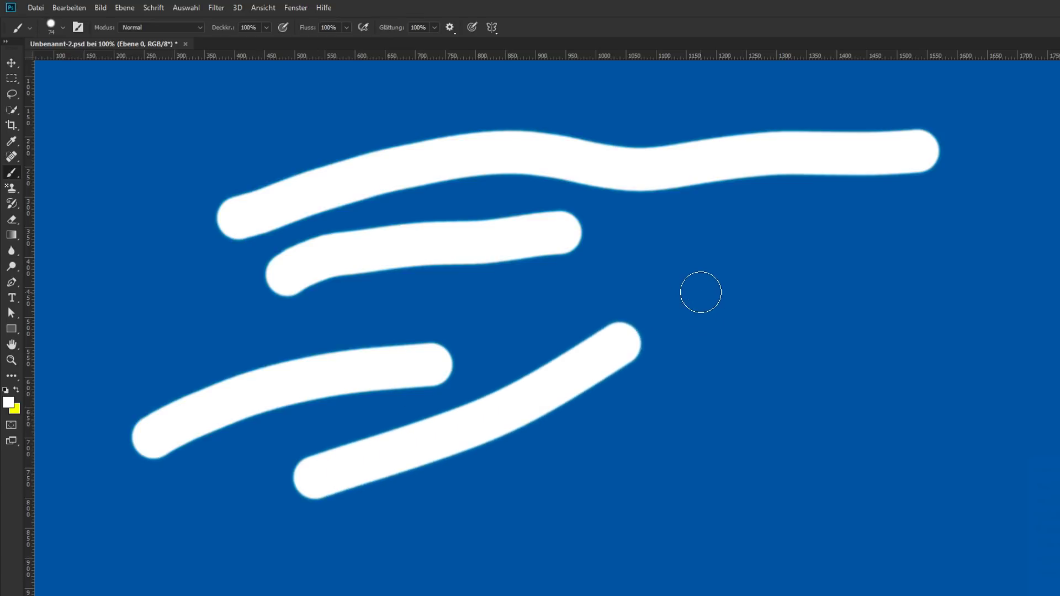
drag(442, 523, 797, 303)
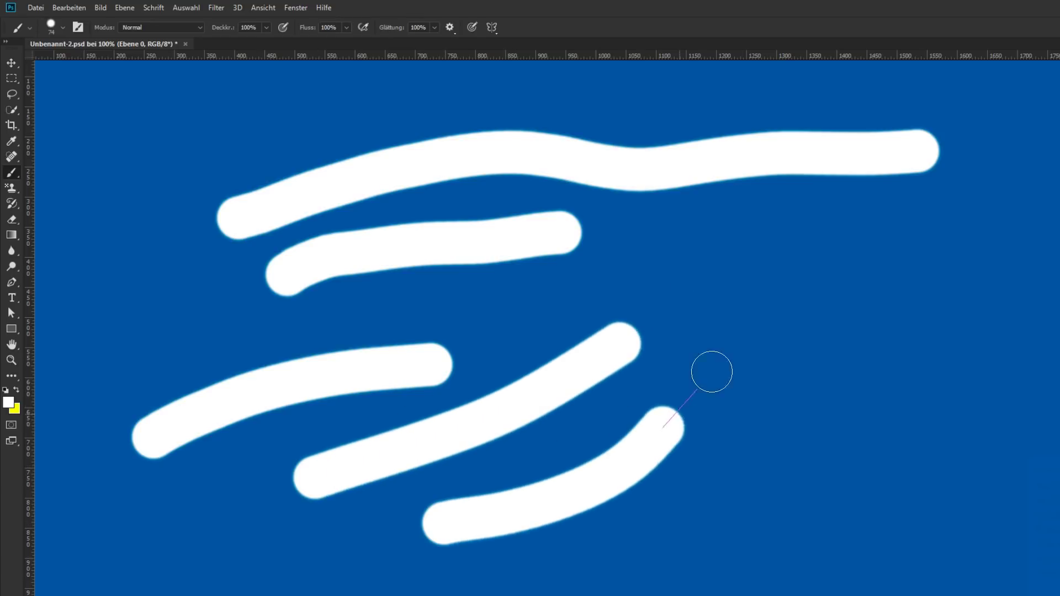
mouse_move(660, 552)
mouse_down()
mouse_move(1007, 216)
mouse_move(1027, 172)
mouse_up()
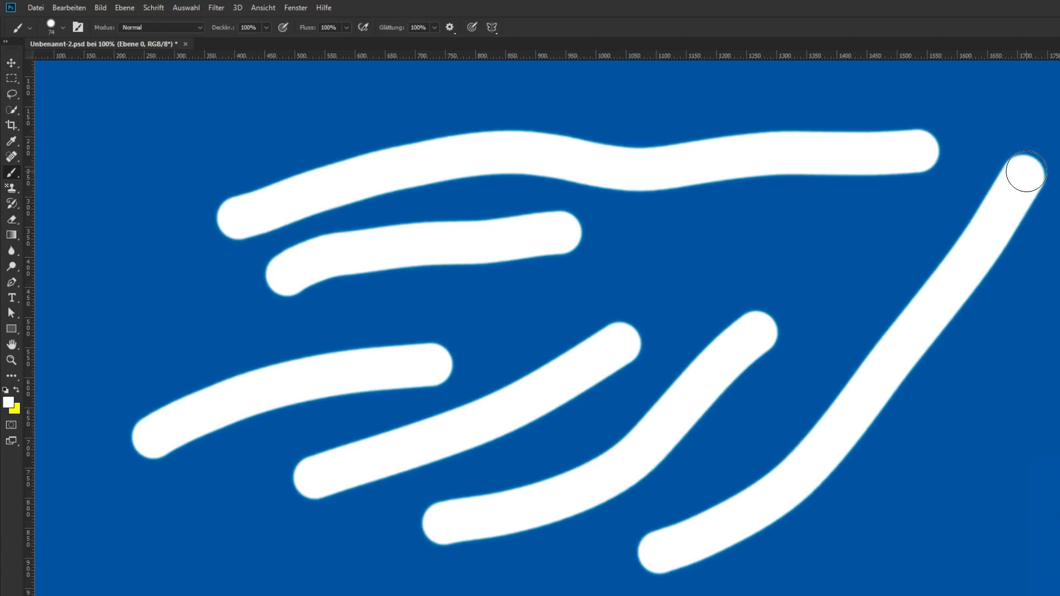
key(ctrl+z)
key(ctrl+z)
key(ctrl+z)
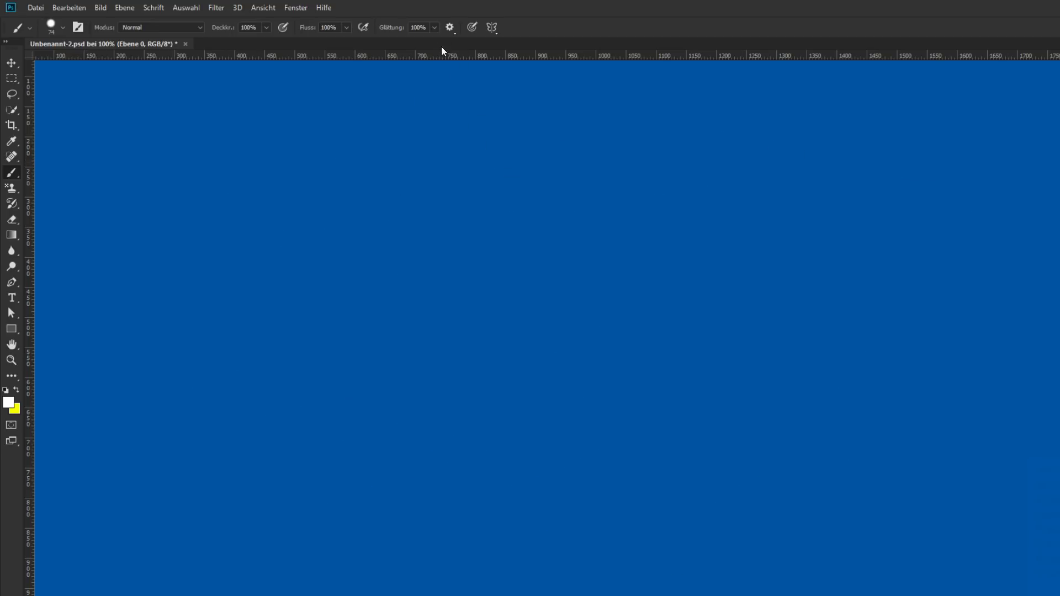
- Toggle 'Bis Pinselstrich auffüllen' off, paint a zigzag test stroke, and undo it
click(450, 28)
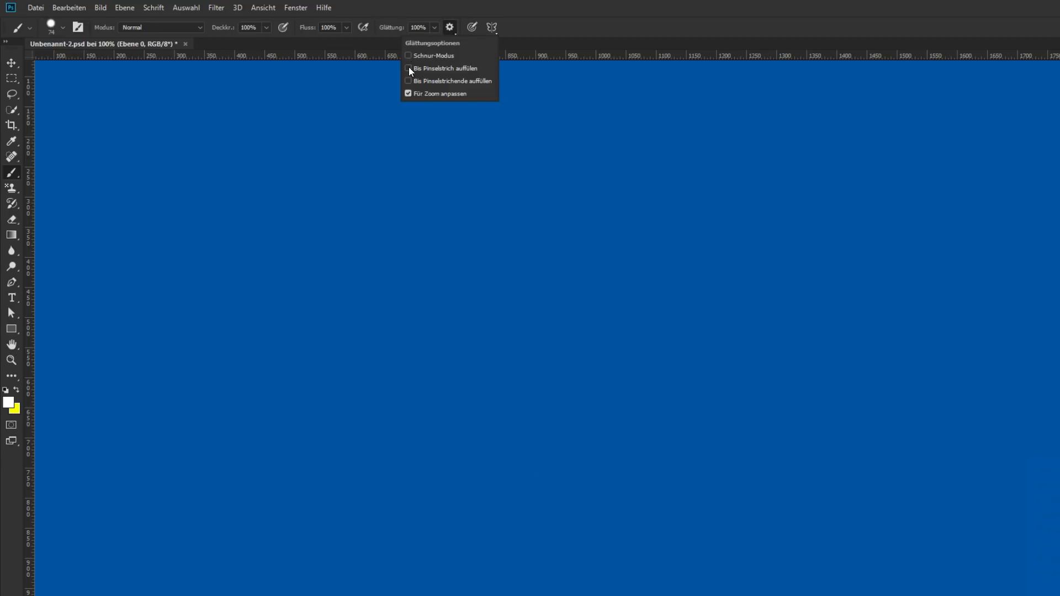
mouse_move(182, 279)
mouse_down()
mouse_move(533, 207)
mouse_move(453, 379)
mouse_move(639, 167)
mouse_move(658, 480)
mouse_move(895, 178)
mouse_move(979, 323)
mouse_up()
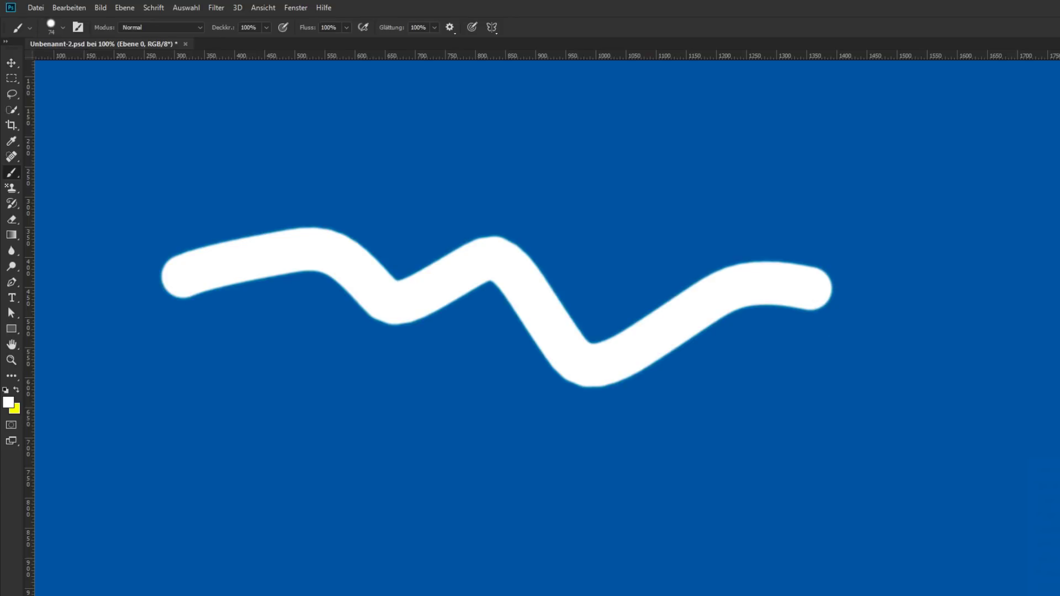
key(ctrl+z)
- Toggle 'Bis Pinselstrich auffüllen' back on, paint four curving test strokes, and clear them
click(450, 27)
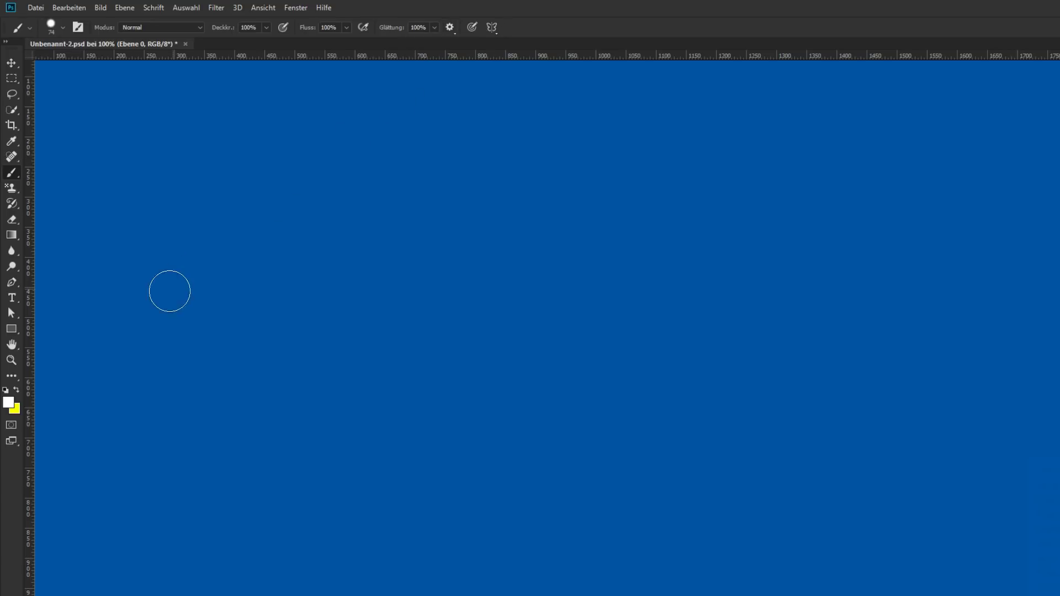
drag(168, 289, 436, 168)
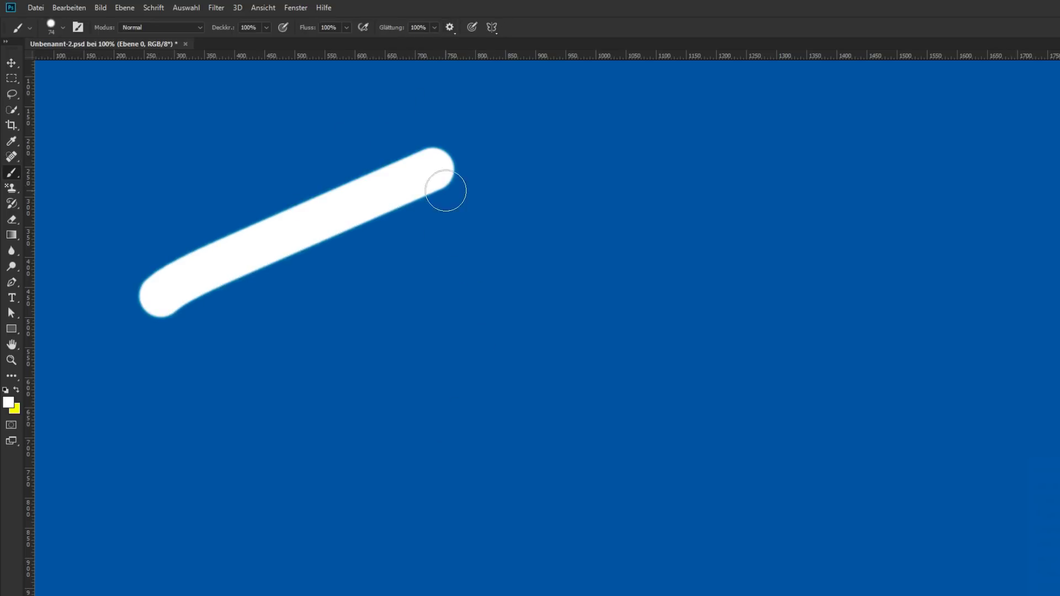
click(262, 415)
mouse_move(263, 414)
mouse_down()
mouse_move(542, 329)
mouse_move(960, 171)
mouse_up()
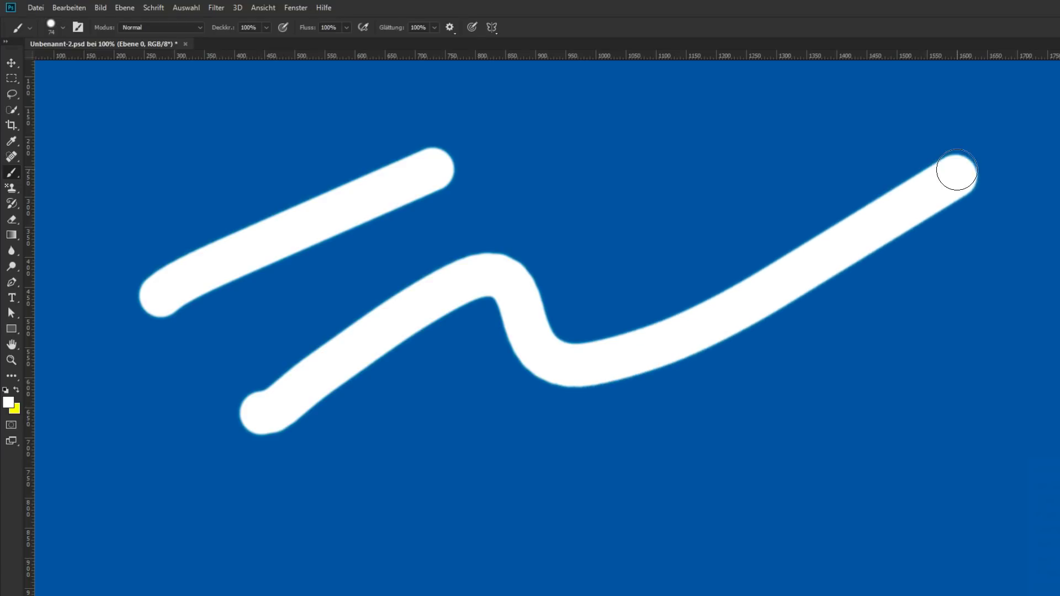
mouse_move(757, 124)
mouse_down()
mouse_move(810, 369)
mouse_move(525, 514)
mouse_move(627, 202)
mouse_up()
mouse_move(544, 130)
mouse_down()
mouse_move(440, 350)
mouse_move(133, 431)
mouse_move(204, 370)
mouse_up()
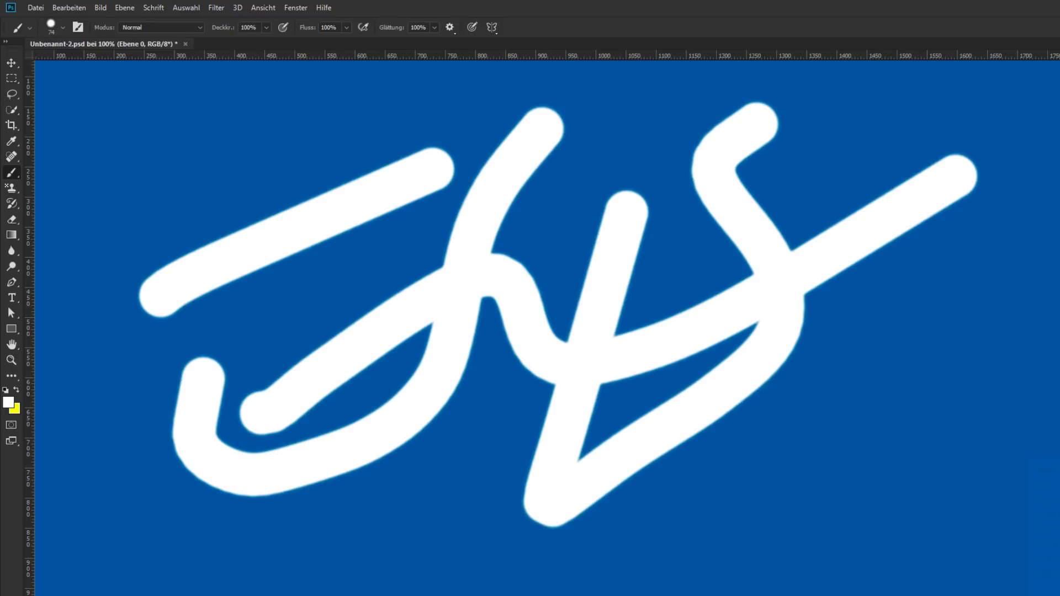
click(449, 28)
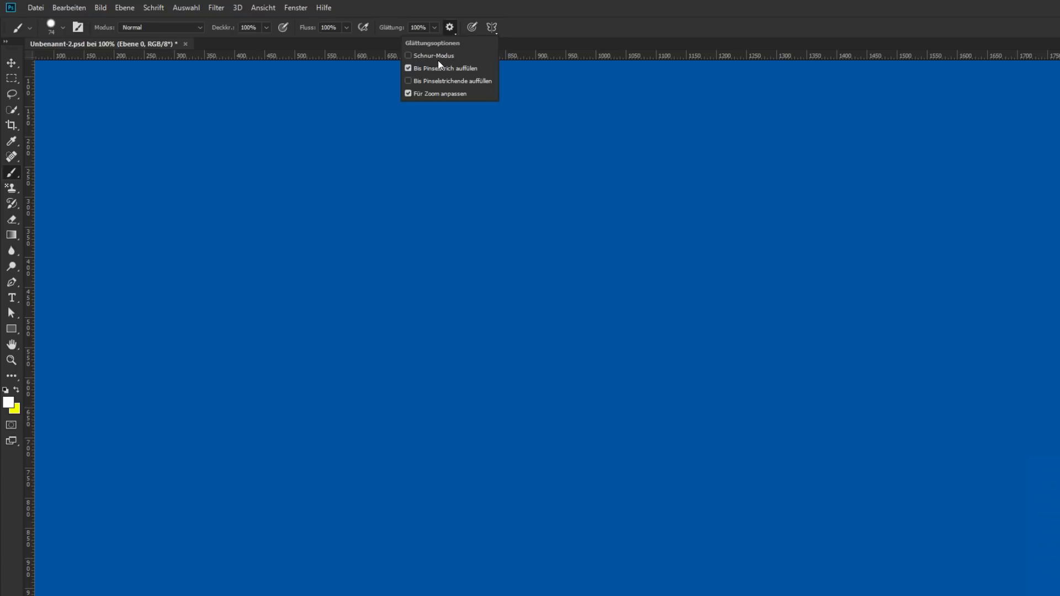
- Zoom out and paint a wavy white stroke across the canvas
scroll(408, 279, down, 5)
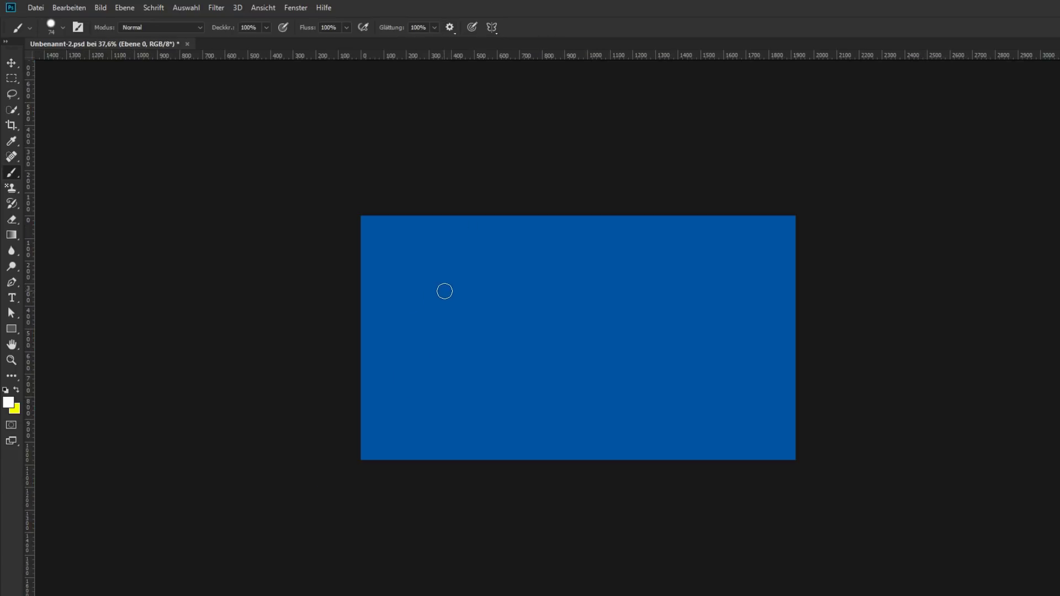
scroll(444, 291, down, 2)
drag(474, 315, 688, 361)
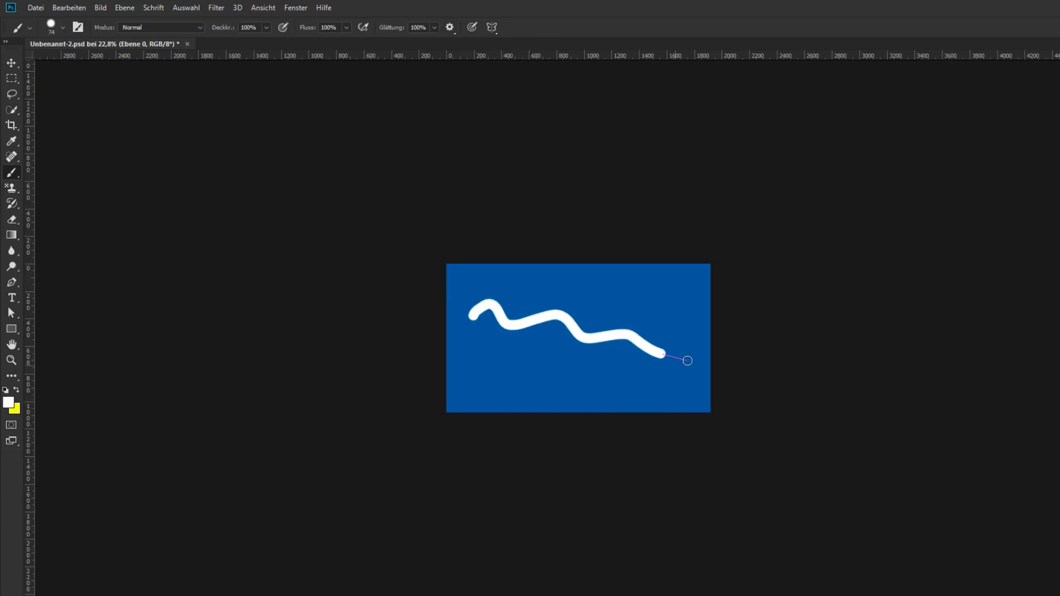
- Paint a small white blob with a straight line extending from it
scroll(592, 364, up, 5)
scroll(592, 367, up, 8)
scroll(592, 366, up, 8)
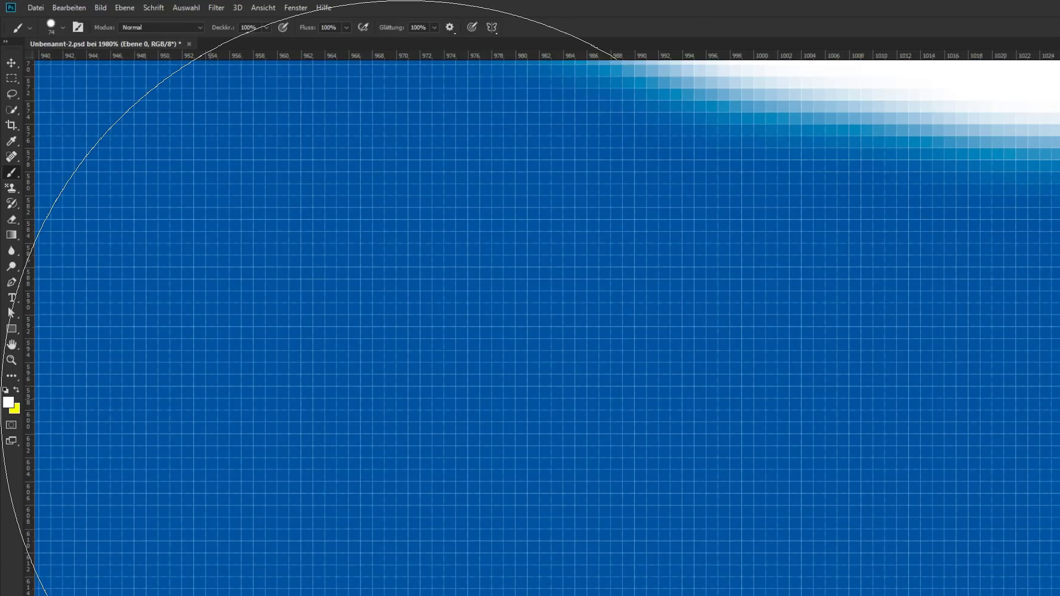
scroll(426, 381, down, 5)
drag(332, 379, 431, 409)
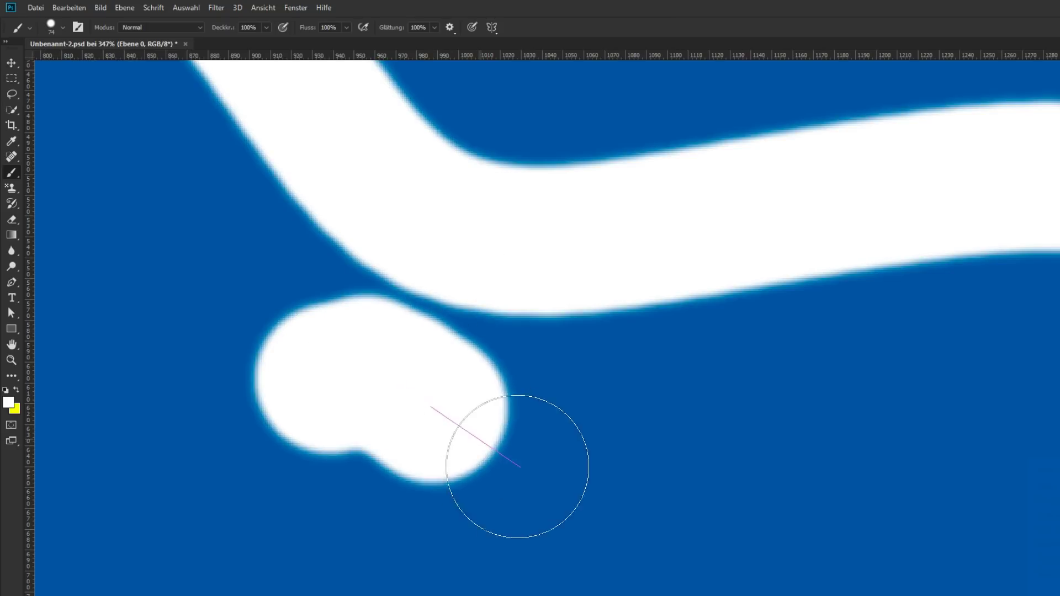
drag(518, 467, 764, 383)
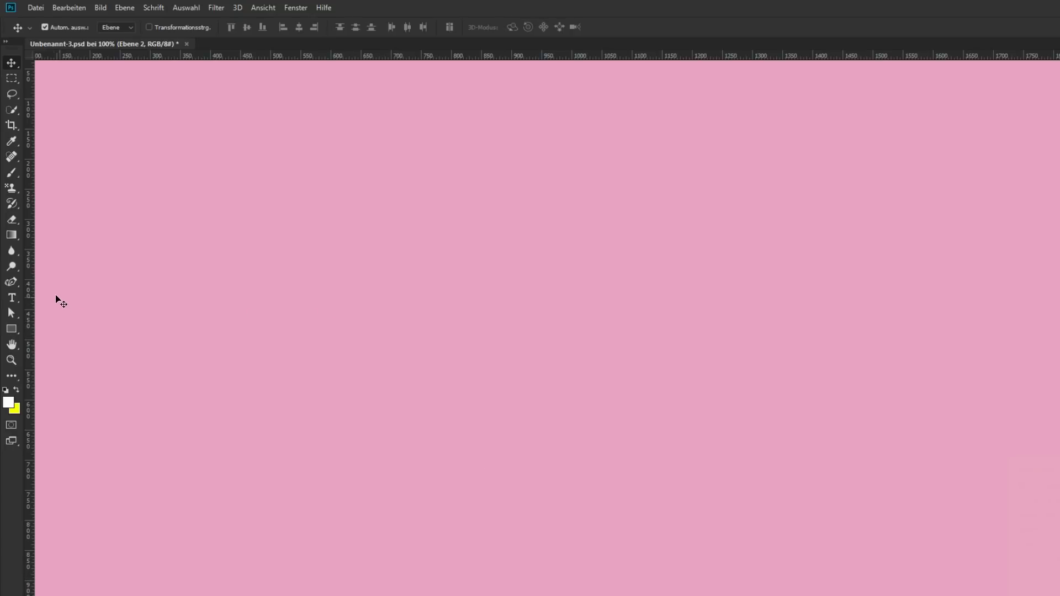
- Sketch a trial path with the Curvature Pen, then delete it to start over
click(14, 286)
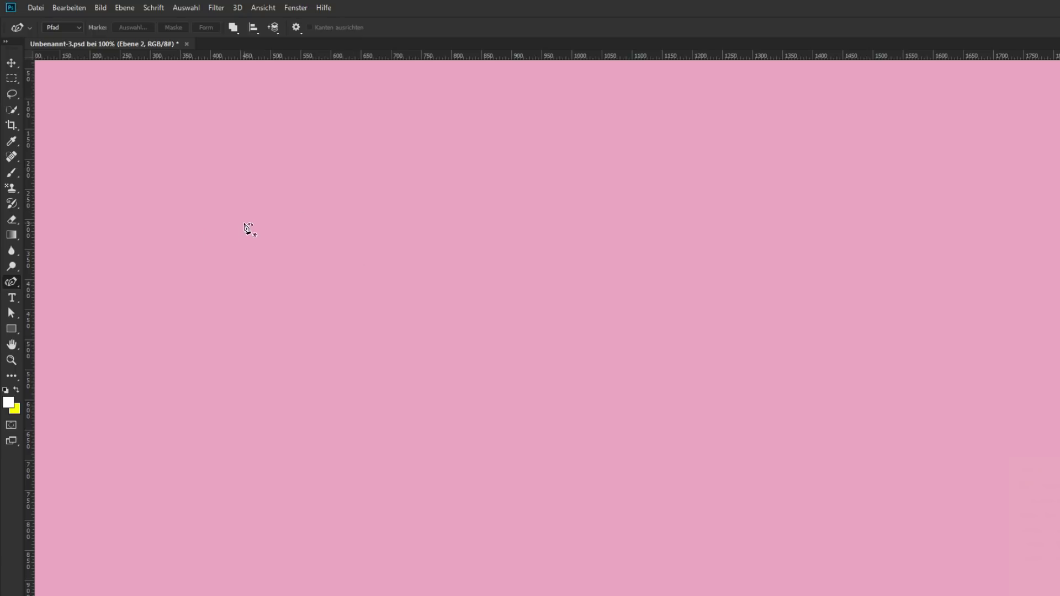
click(219, 210)
click(413, 162)
click(543, 293)
click(352, 333)
click(254, 282)
click(254, 487)
click(598, 481)
click(699, 301)
key(Escape)
- Redraw a new nine-anchor curving path across the pink canvas
click(204, 354)
click(350, 218)
click(487, 258)
click(503, 389)
click(630, 305)
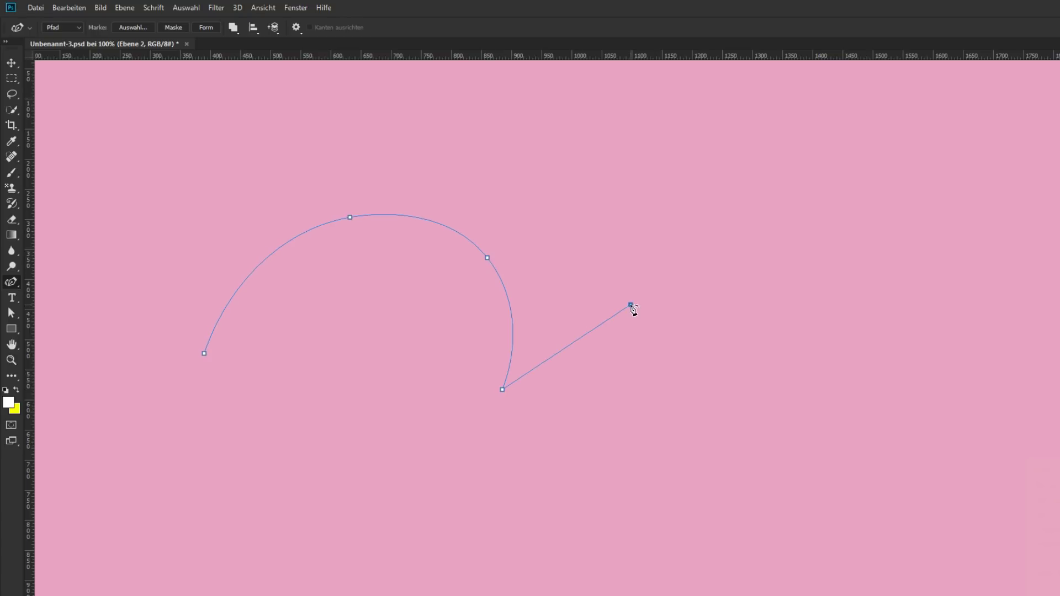
click(674, 475)
click(834, 300)
click(747, 198)
click(634, 232)
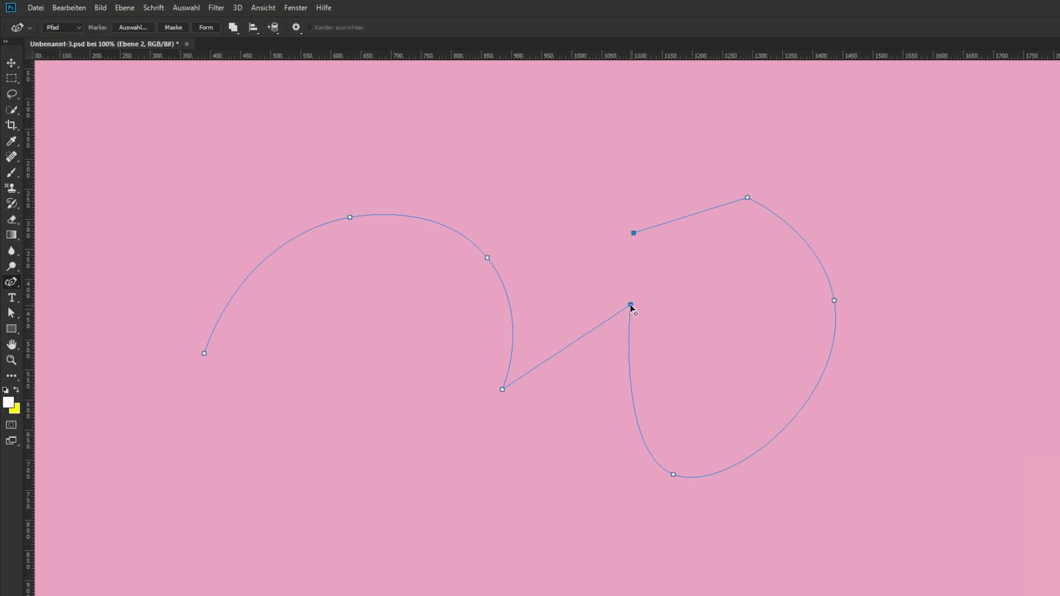
- Make the right anchor smooth and the two upper-left anchors sharp corners
drag(630, 304, 631, 307)
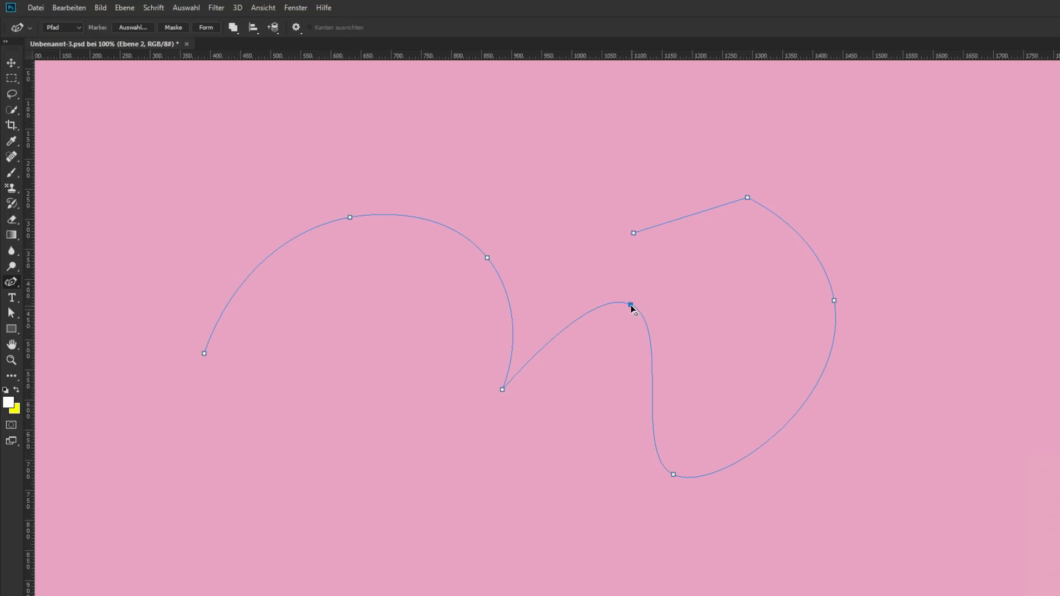
alt+click(349, 217)
alt+click(488, 258)
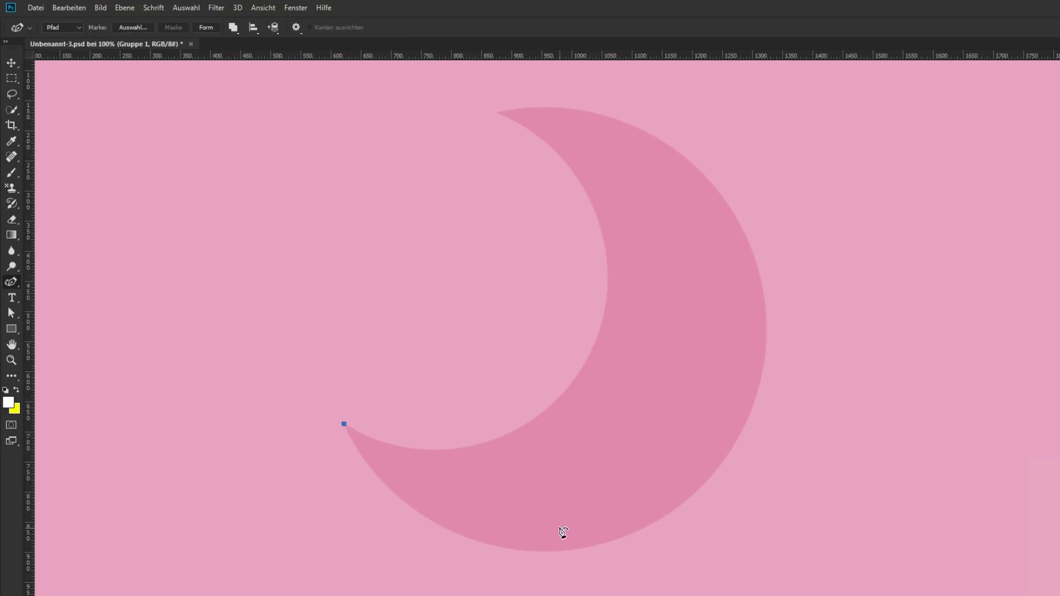
- Trace a closed path around the crescent with sharp top and lower-left tips
click(619, 539)
click(763, 367)
click(692, 162)
click(498, 111)
click(595, 347)
click(344, 425)
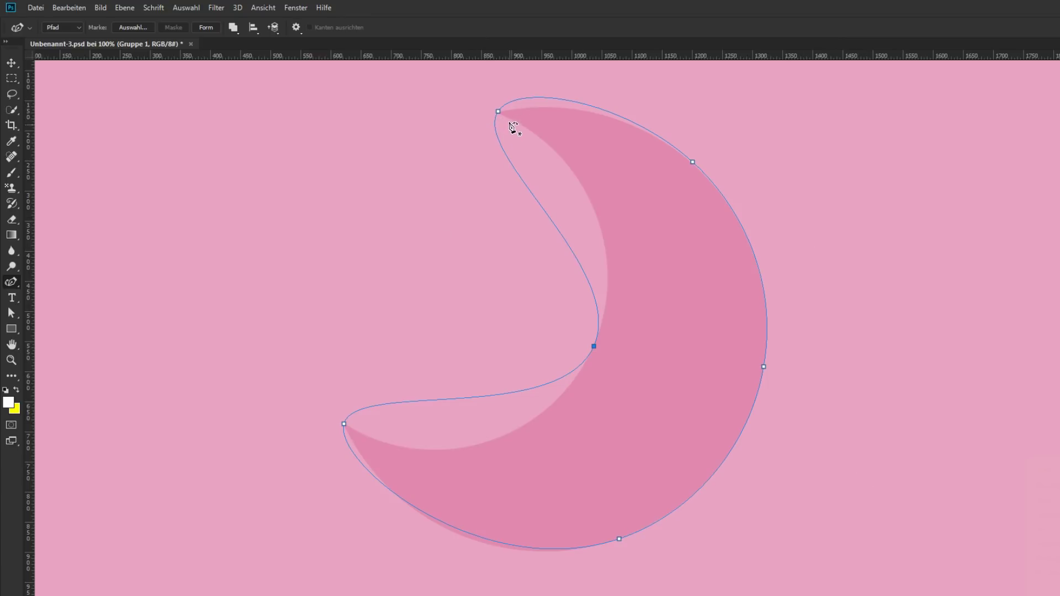
double_click(498, 111)
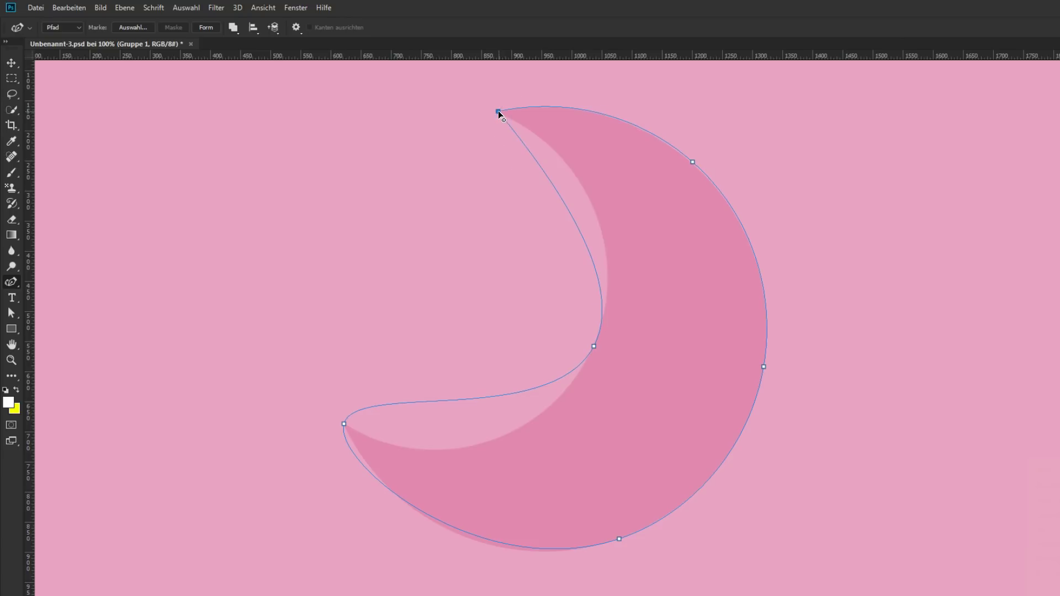
click(343, 424)
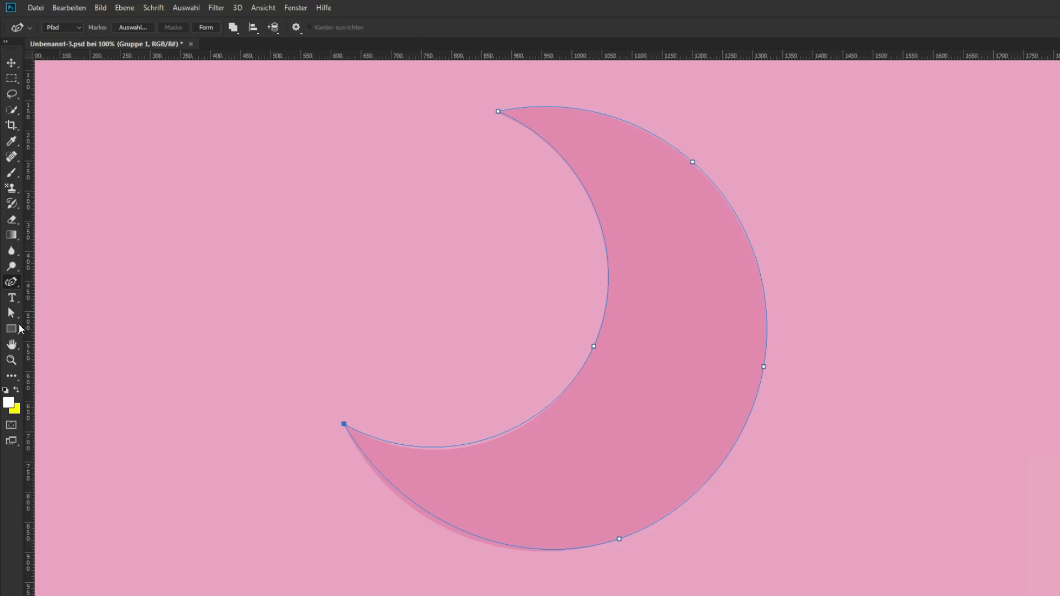
- Drag the inner anchor's handles with Direct Selection so the curve matches the crescent
click(12, 314)
click(345, 425)
click(595, 347)
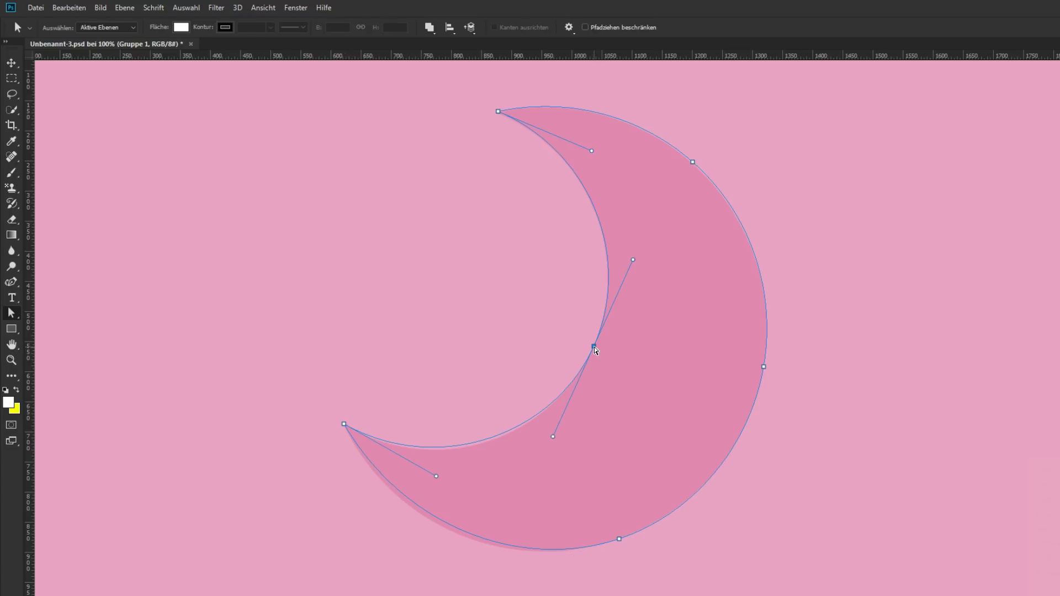
drag(554, 437, 546, 446)
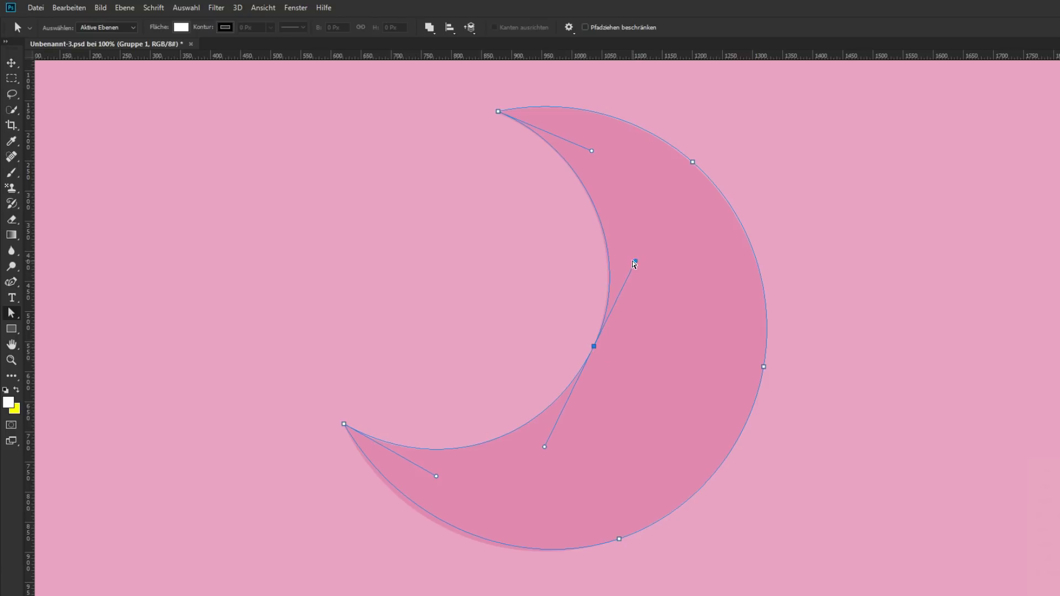
drag(636, 261, 633, 261)
click(618, 541)
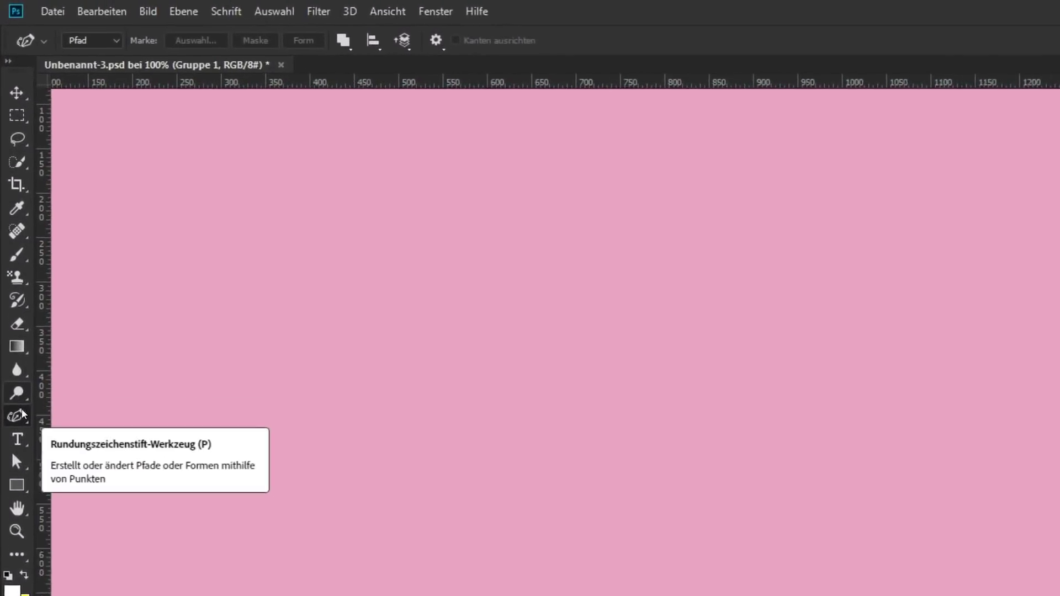
- Inspect the Curvature Pen's path thickness and colour options, leaving them unchanged
click(471, 44)
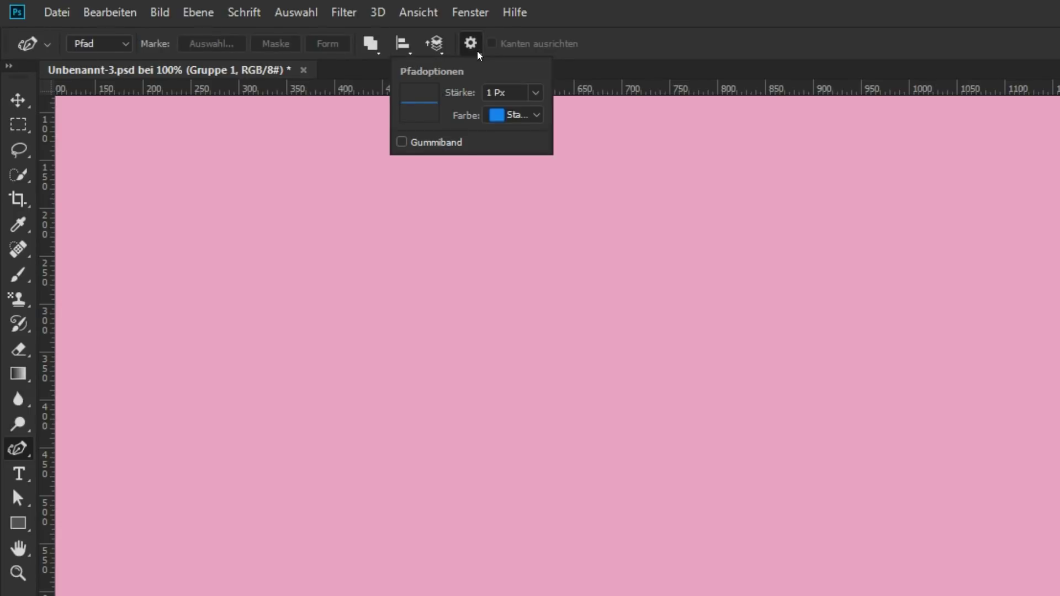
click(531, 94)
click(542, 116)
click(542, 115)
- Check the Rectangle tool's path options, keeping 1 px thickness and standard colour
click(480, 57)
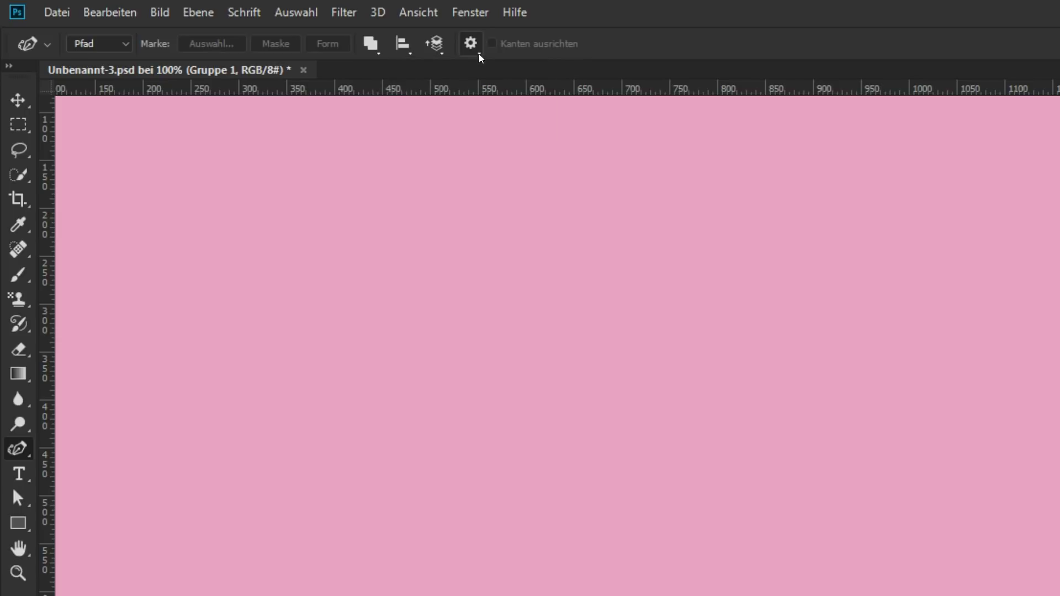
click(18, 523)
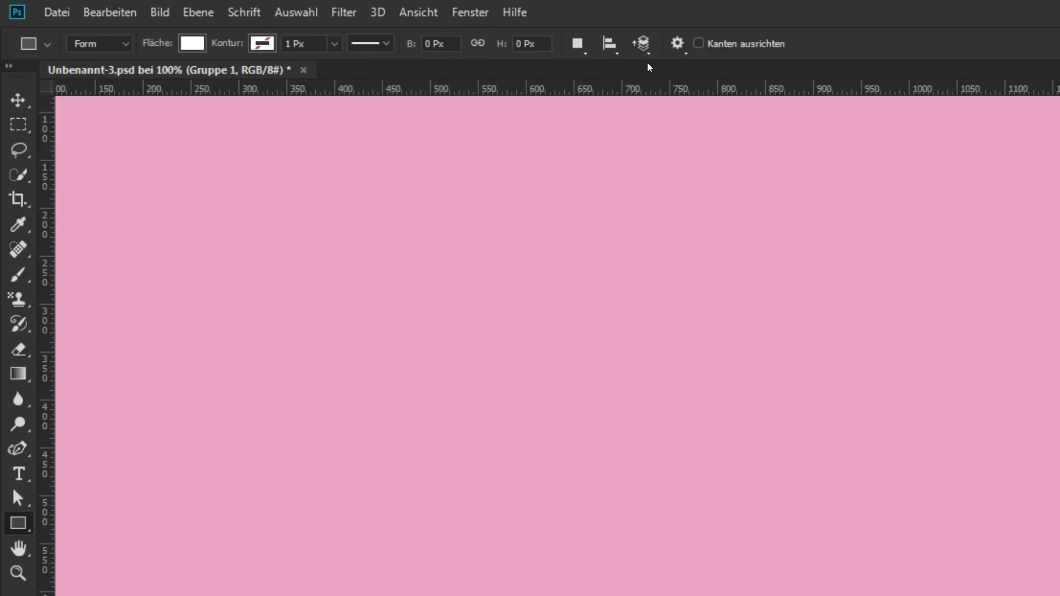
click(677, 43)
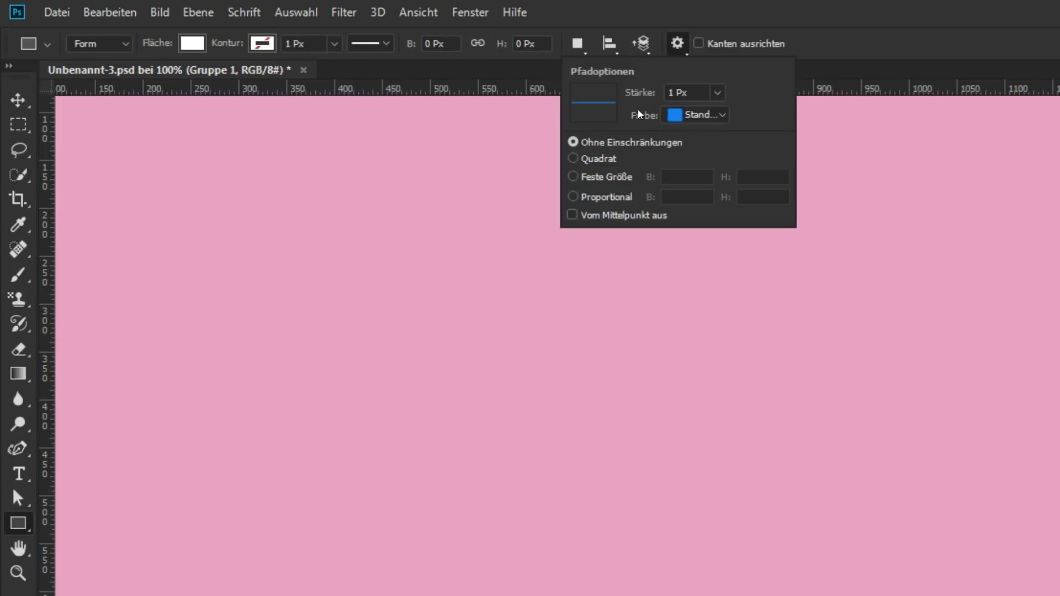
click(684, 53)
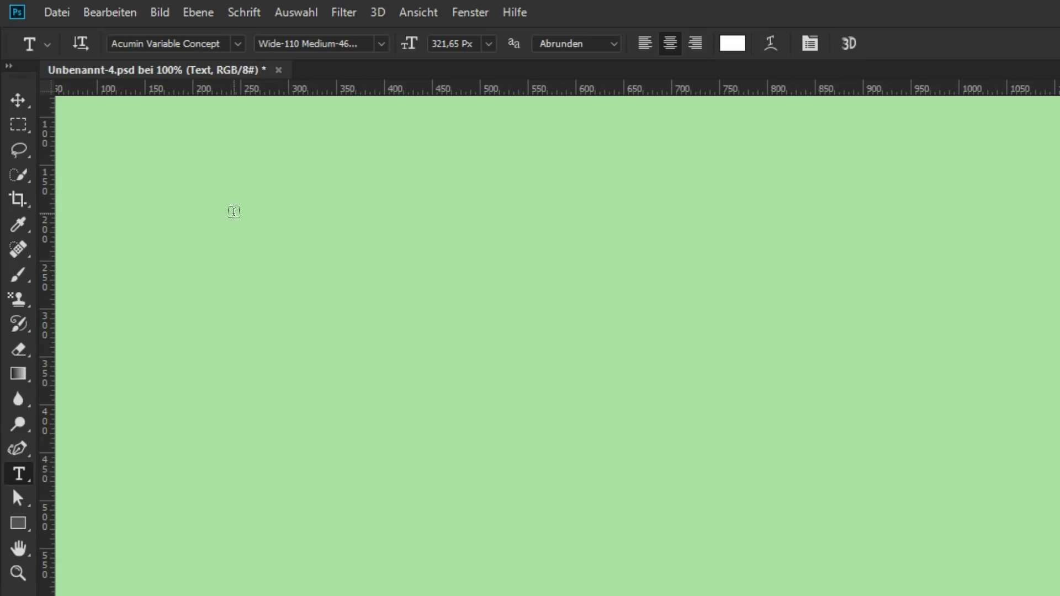
- Filter the font list for 'variab' fonts, then dock the Properties panel beside 'Text'
click(239, 45)
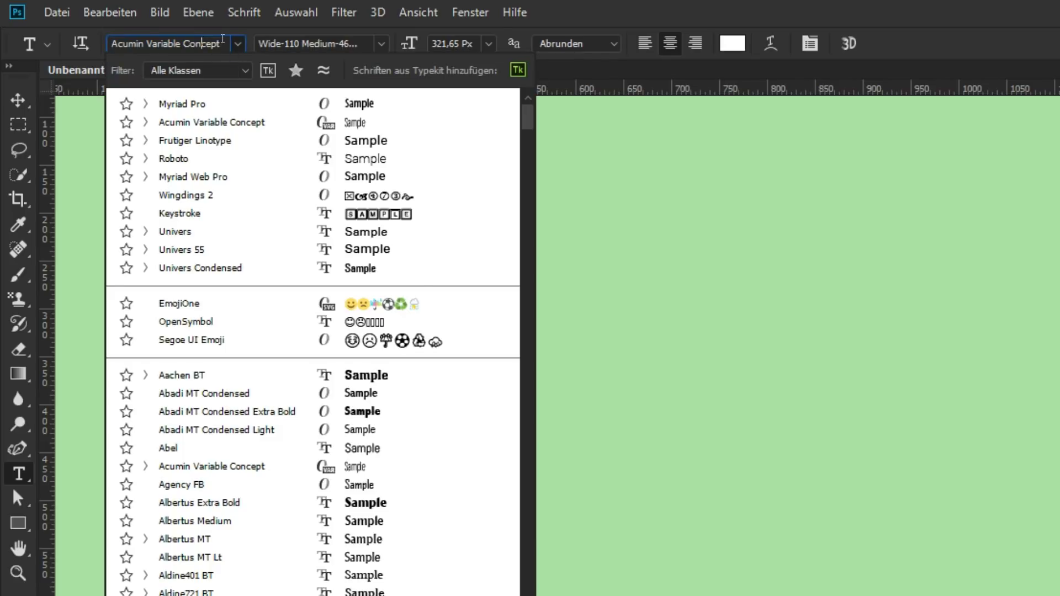
text(var)
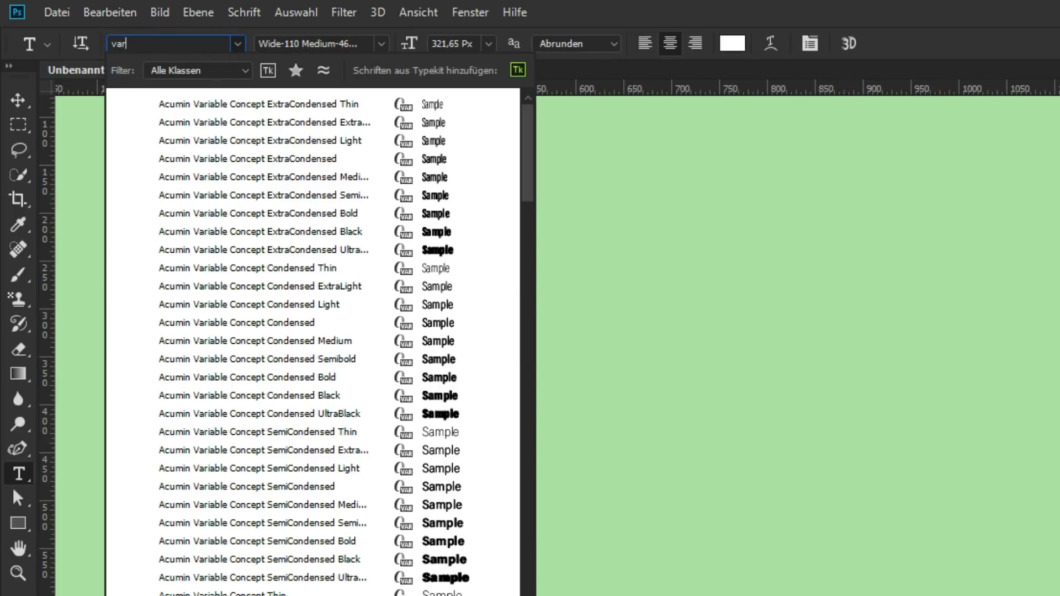
text(iable)
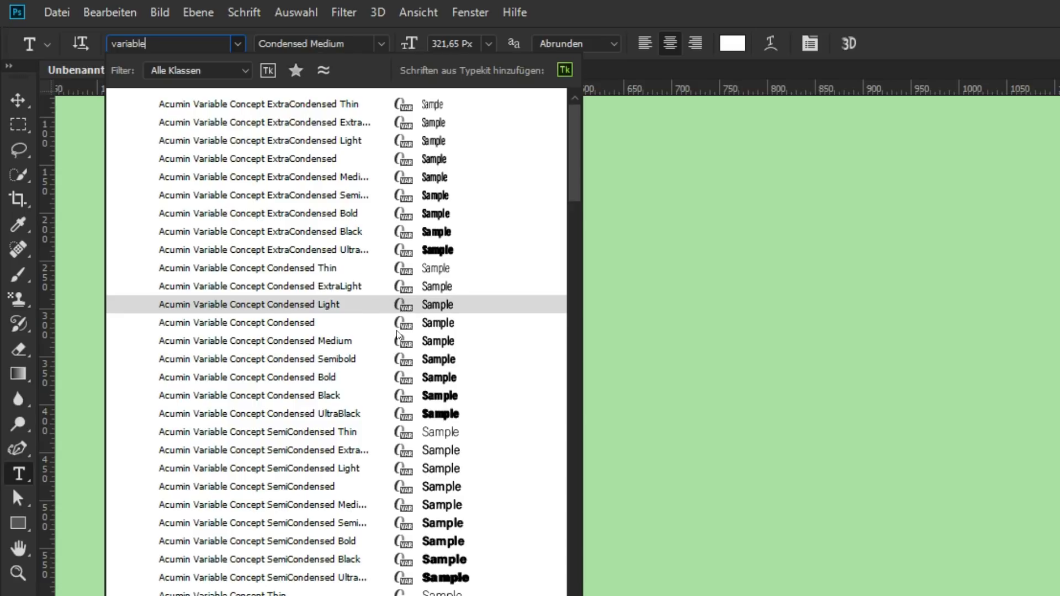
key(Escape)
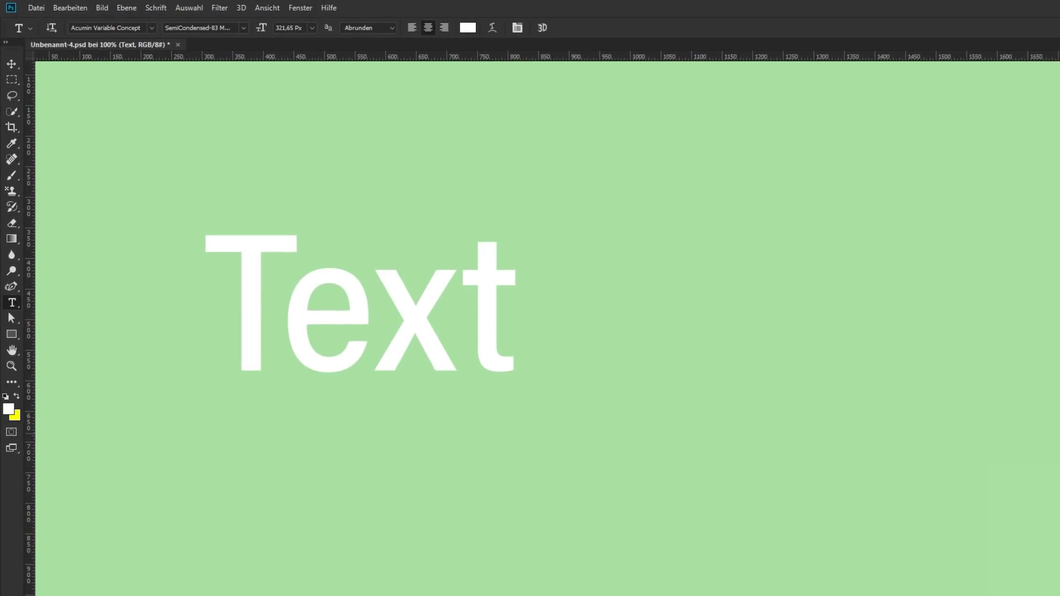
drag(865, 271, 677, 202)
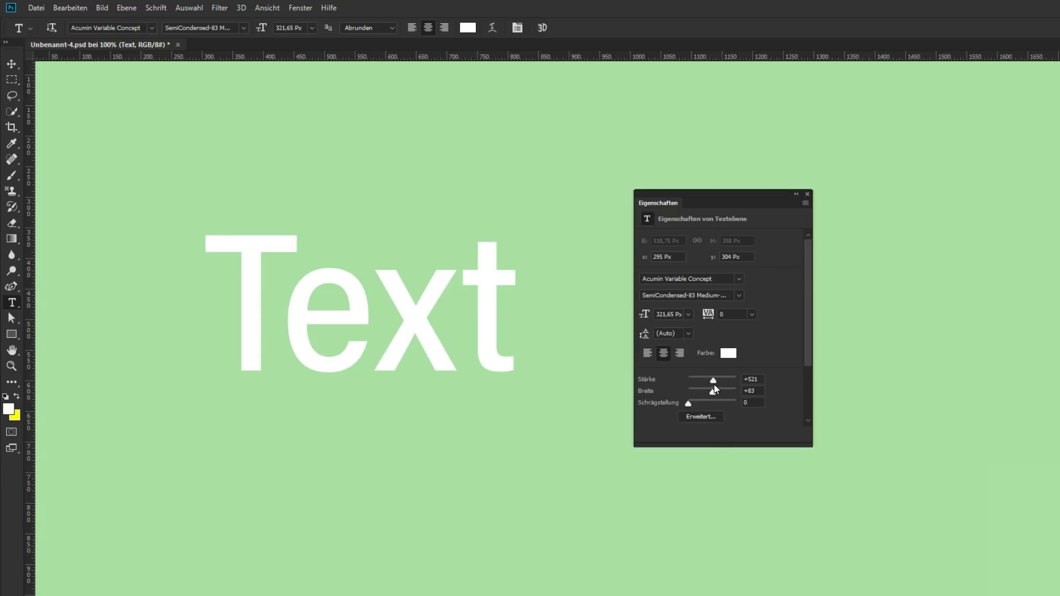
- Set the text's weight to 203, width to 73 and slant to 10 in Properties
drag(714, 382, 700, 379)
drag(710, 392, 705, 393)
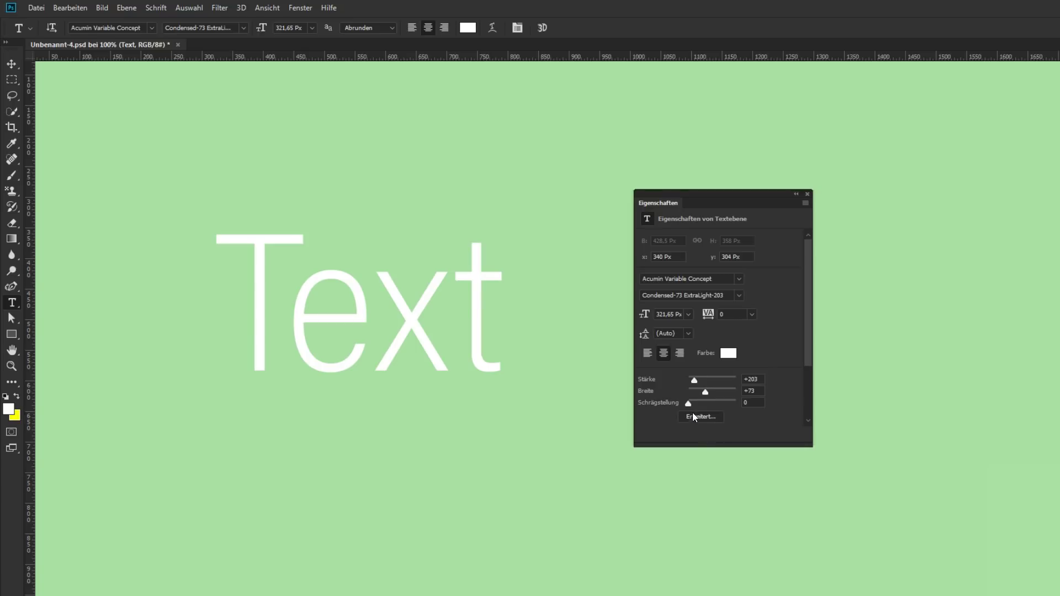
drag(689, 404, 719, 403)
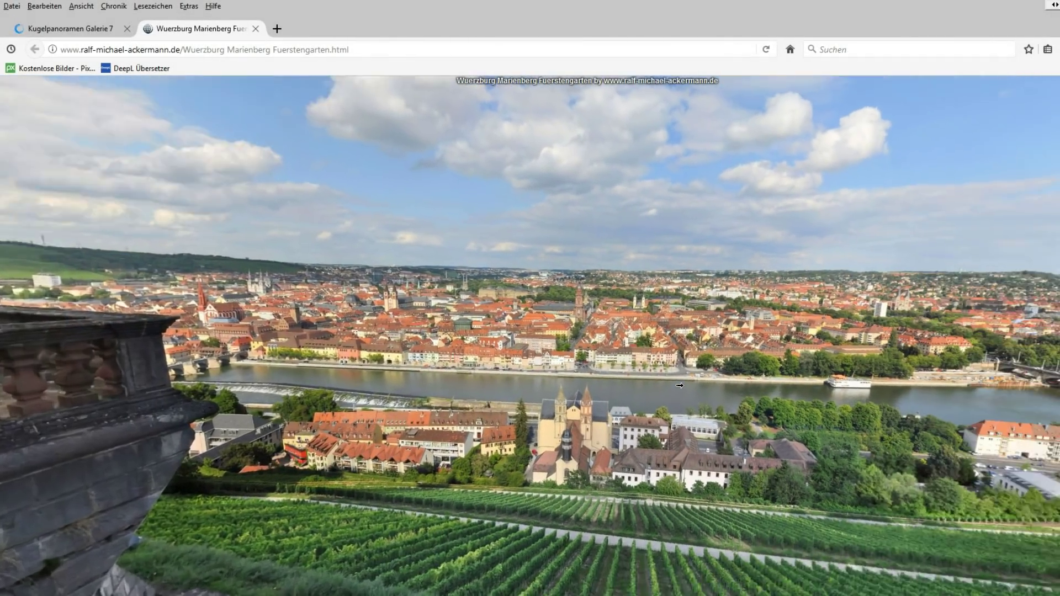
- Rotate the Würzburg panorama from the river view to the garden path and balustrade
mouse_move(679, 386)
mouse_down()
mouse_move(525, 271)
mouse_move(572, 351)
mouse_move(834, 443)
mouse_move(645, 402)
mouse_move(572, 201)
mouse_move(548, 507)
mouse_up()
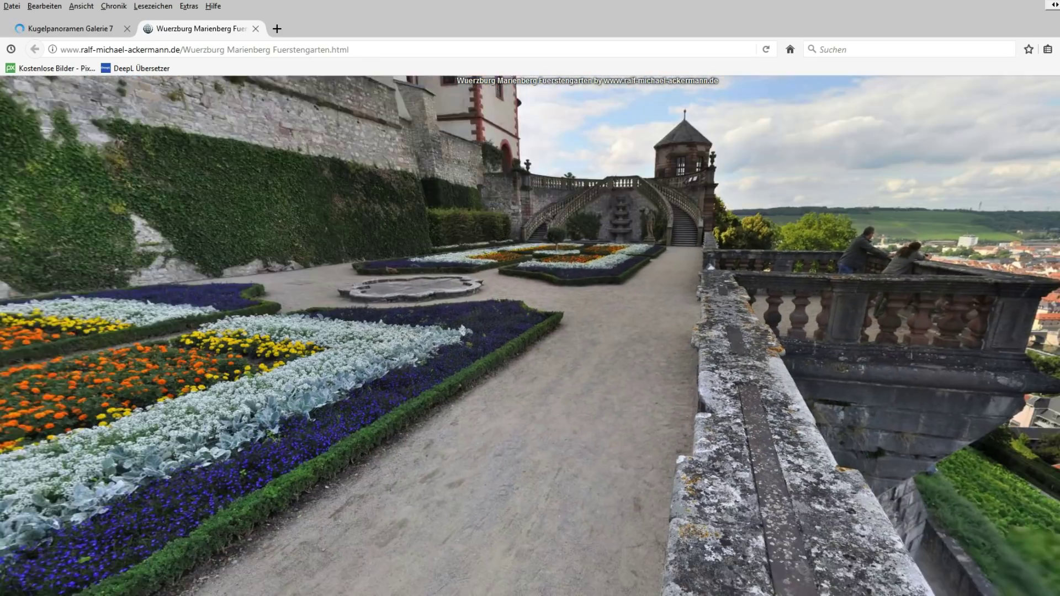
drag(548, 506, 548, 507)
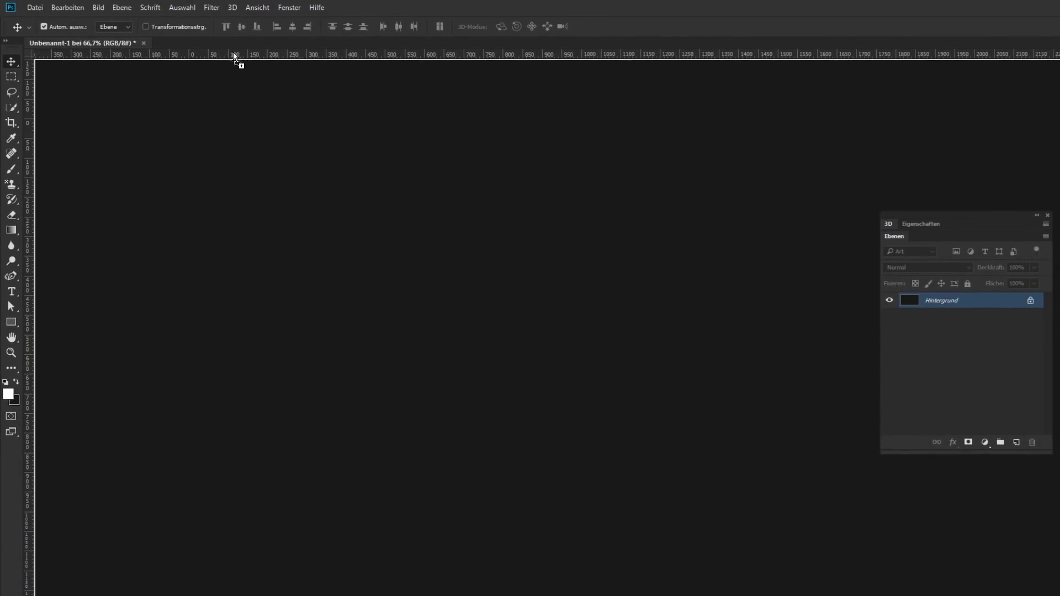
- Remove the top guide and make SAM_100_0192.jpg a spherical panorama layer via 3D > Kugelpanorama
drag(234, 55, 218, 42)
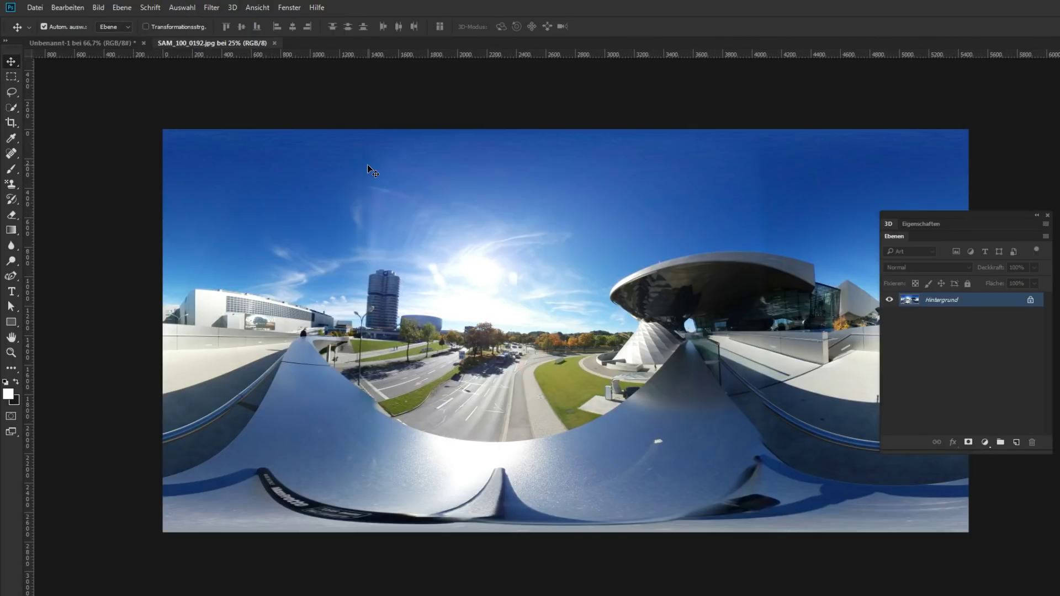
click(232, 9)
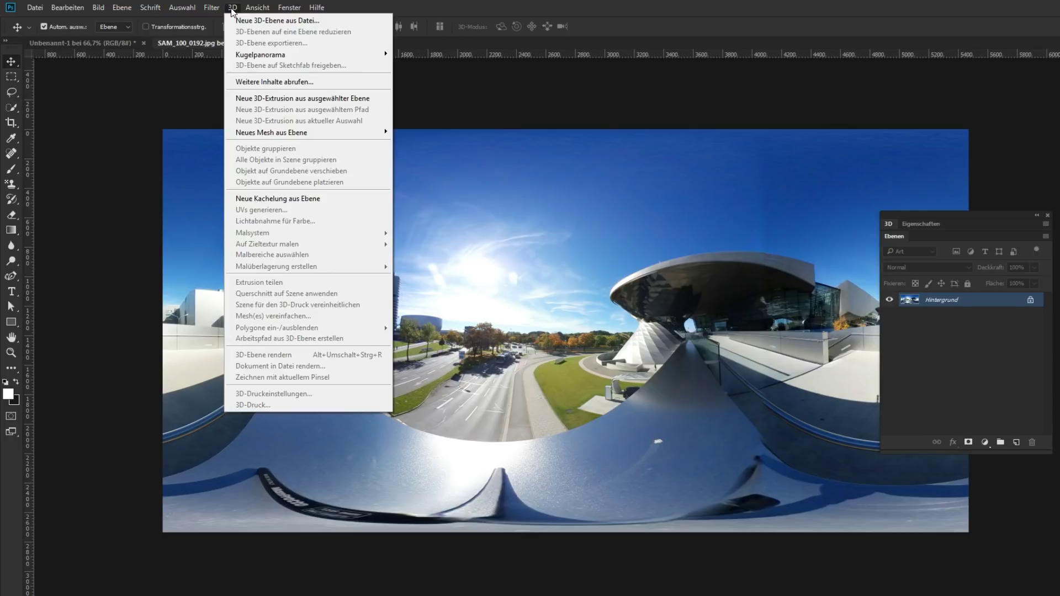
mouse_move(273, 55)
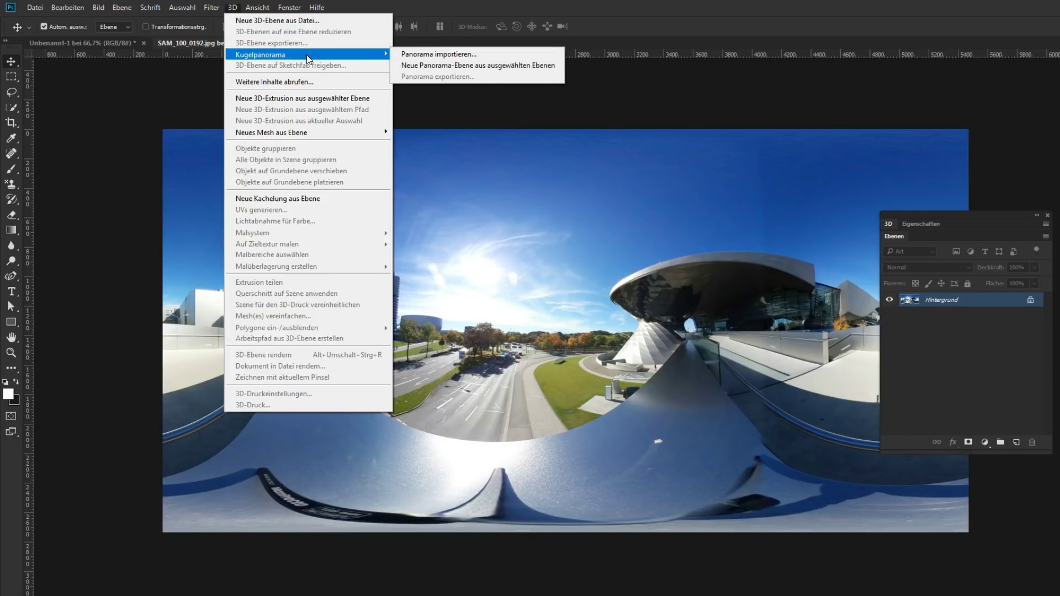
click(490, 66)
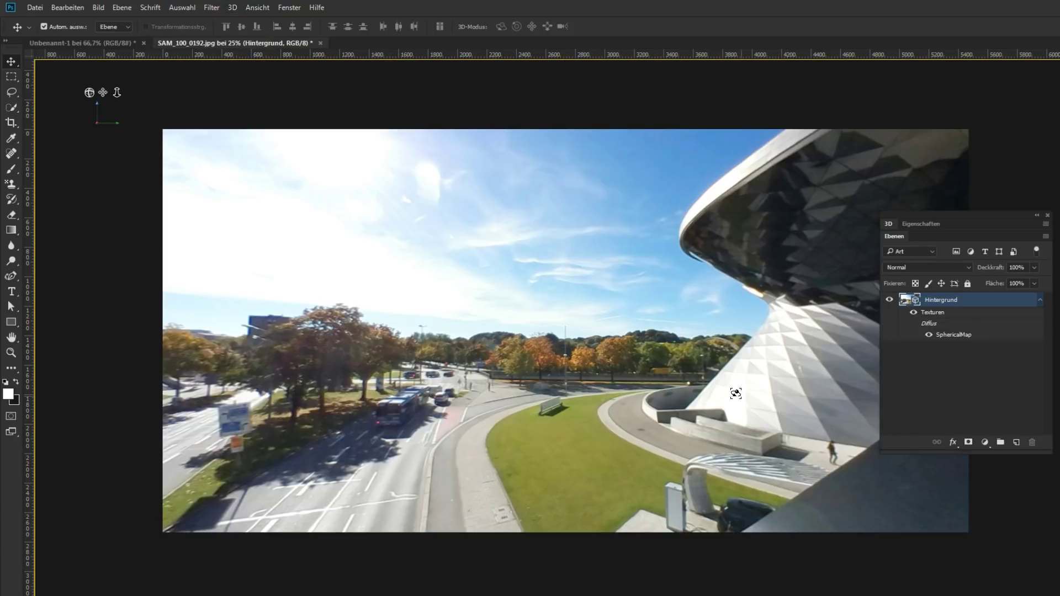
- Turn the panorama toward the curved glass building, then select the brush with swapped colours
mouse_move(497, 323)
mouse_down()
mouse_move(690, 331)
mouse_move(310, 300)
mouse_move(553, 335)
mouse_move(595, 315)
mouse_up()
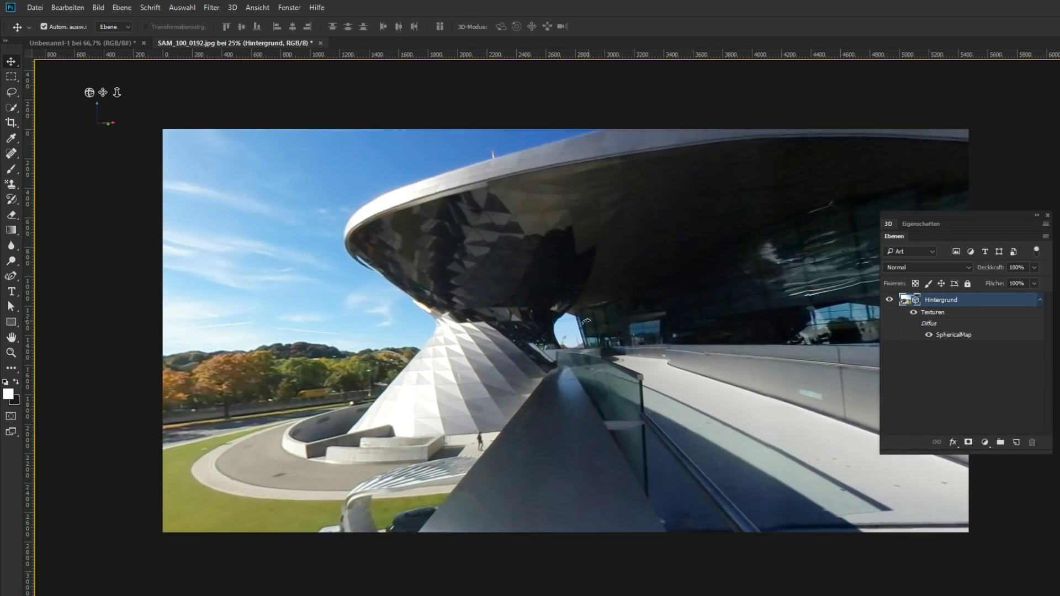
key(b)
key(x)
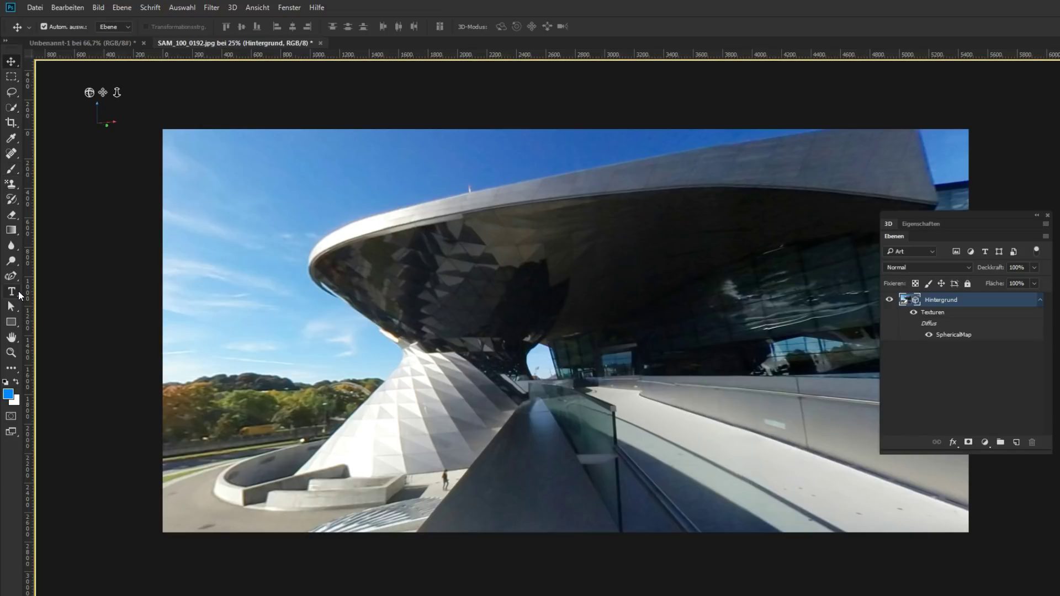
- Type 'BMW' on the curved building's dark underside and merge it down into the panorama
key(t)
click(450, 273)
text(BMW)
click(6, 63)
drag(468, 239, 488, 264)
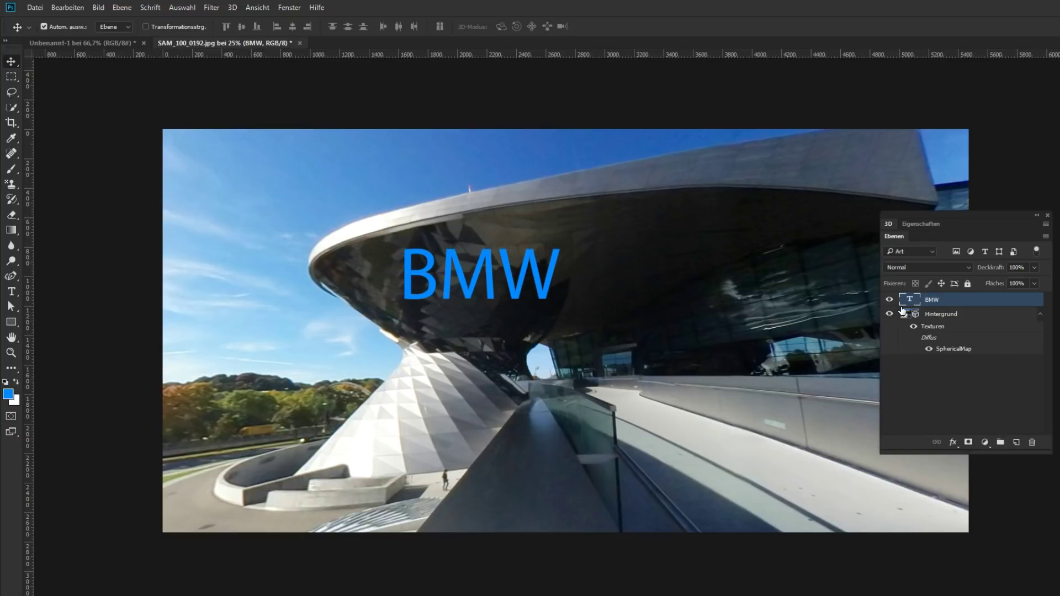
click(122, 8)
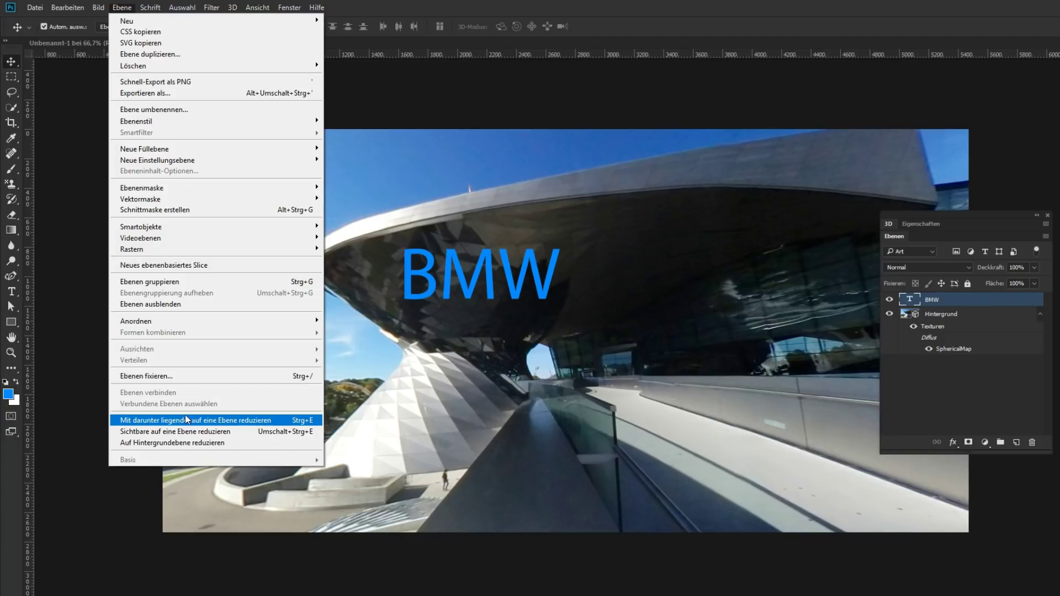
click(217, 420)
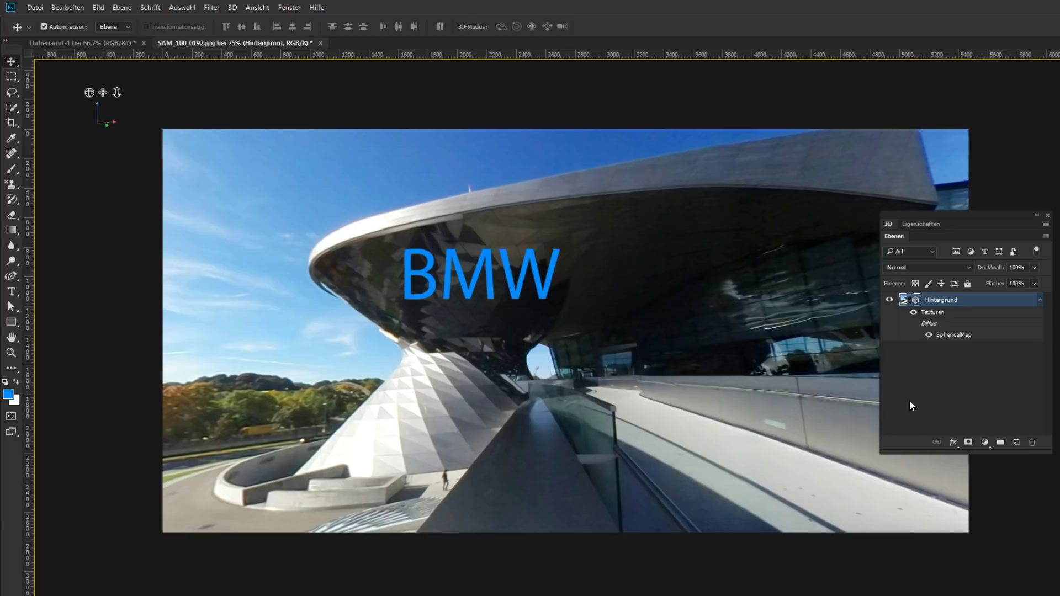
double_click(951, 335)
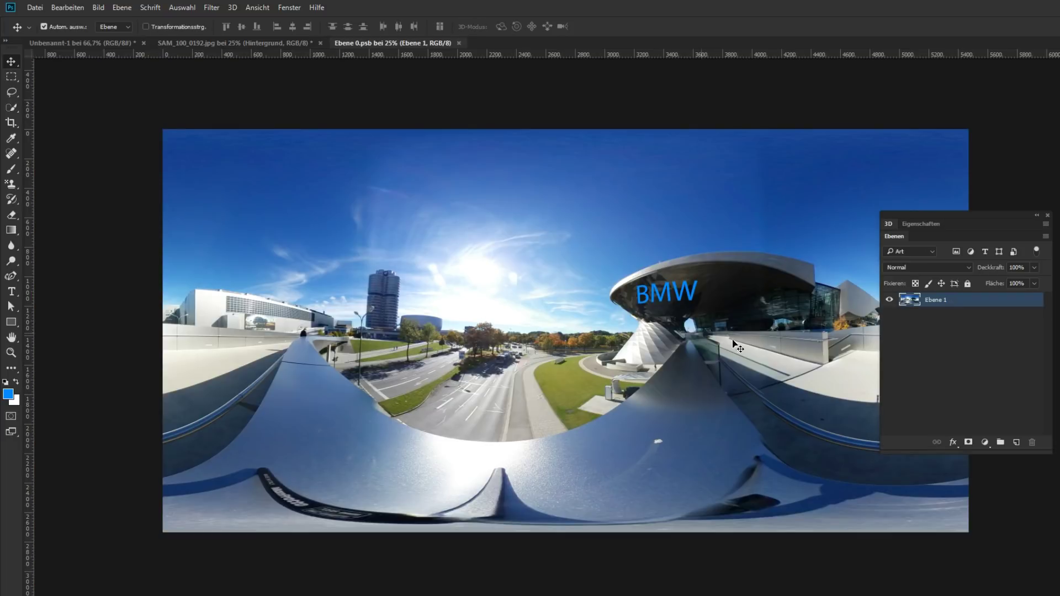
click(890, 299)
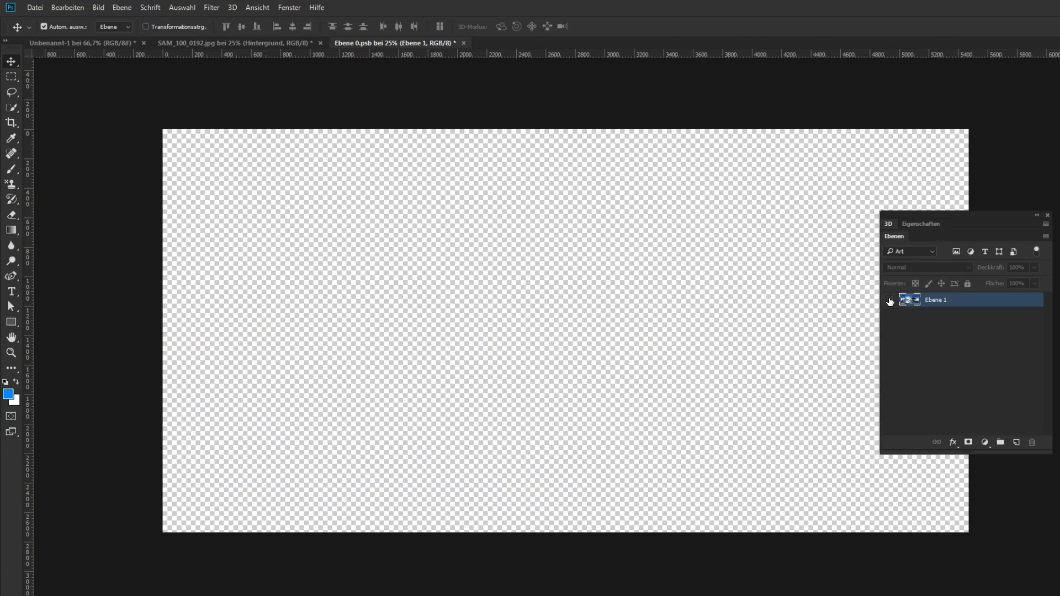
click(889, 299)
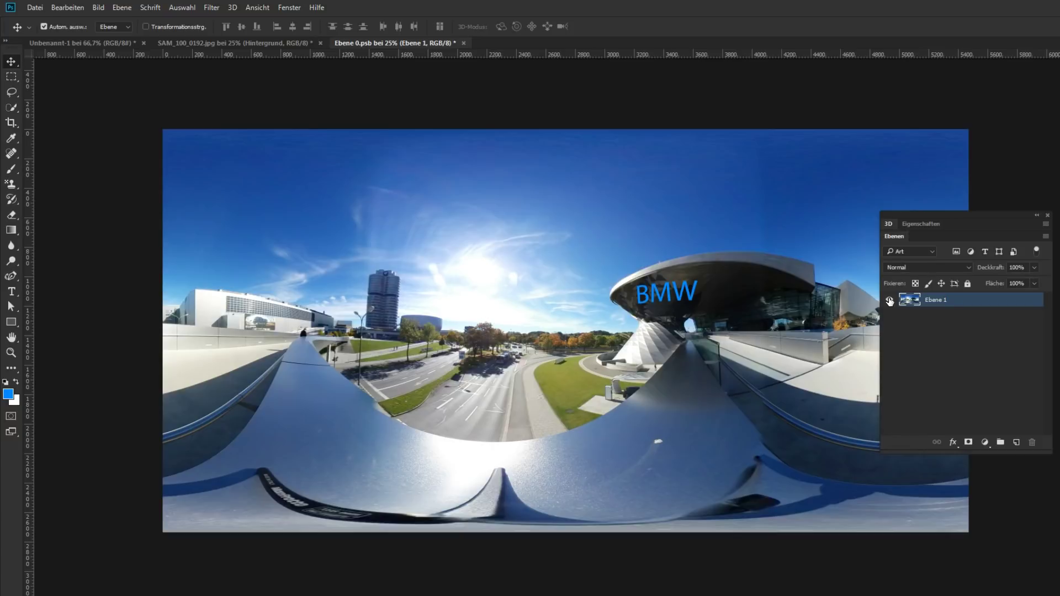
click(463, 43)
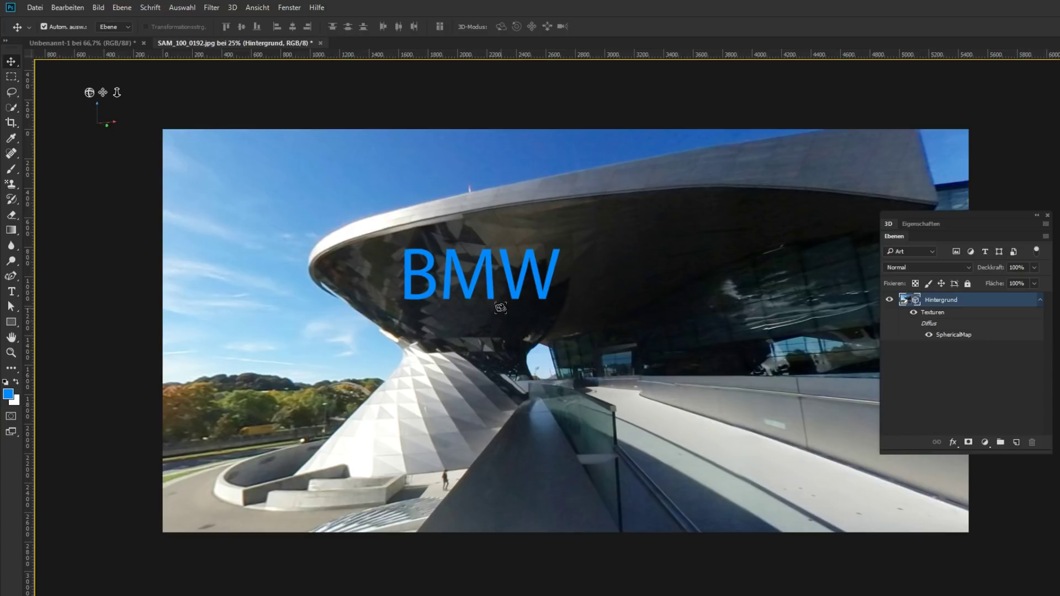
- Undo the merge, then open the panorama layer's SphericalMap texture for editing
key(ctrl+z)
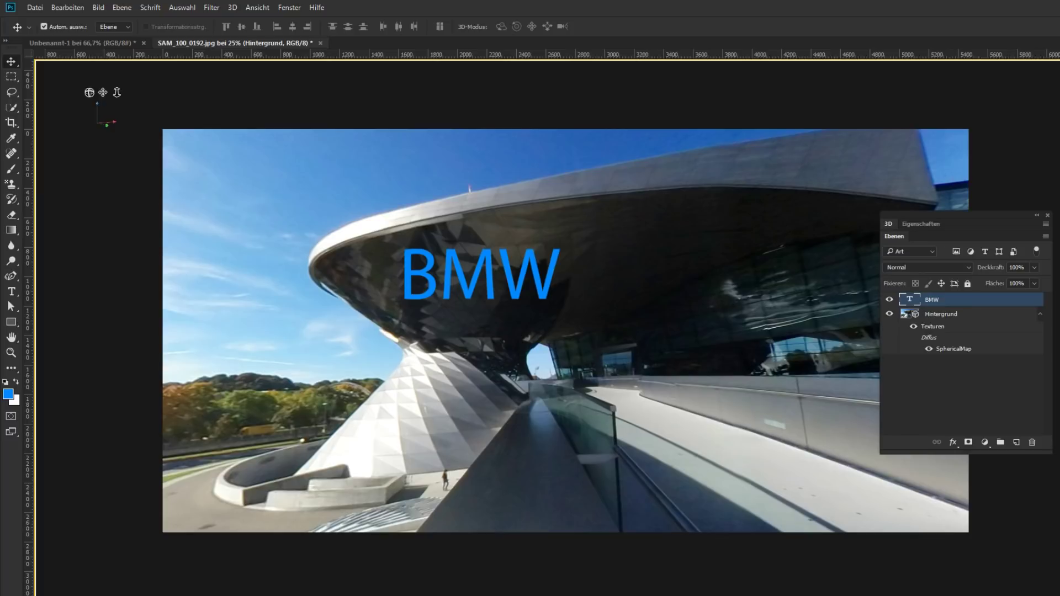
click(954, 349)
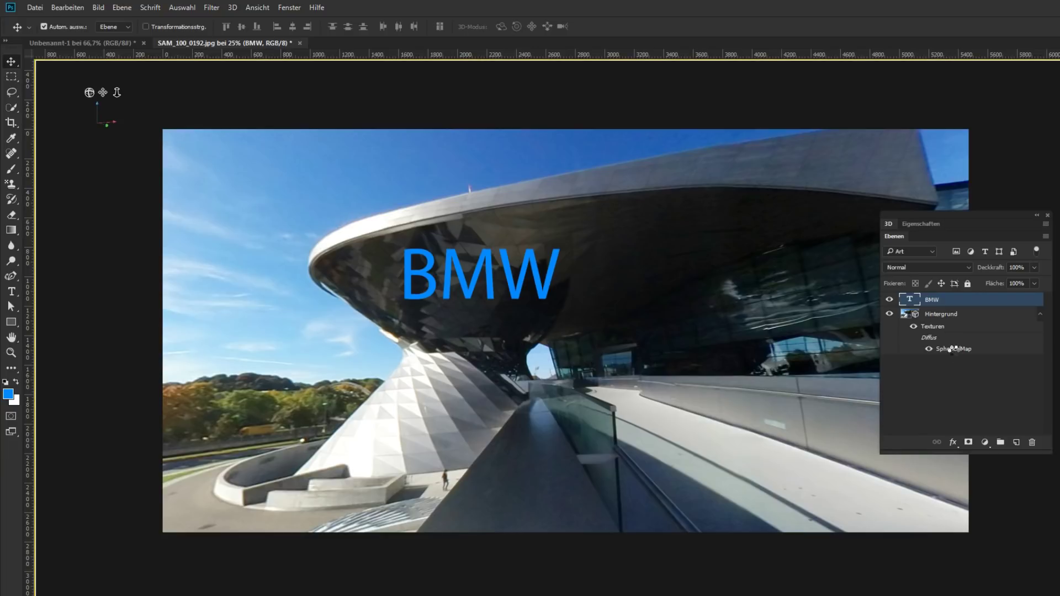
double_click(954, 350)
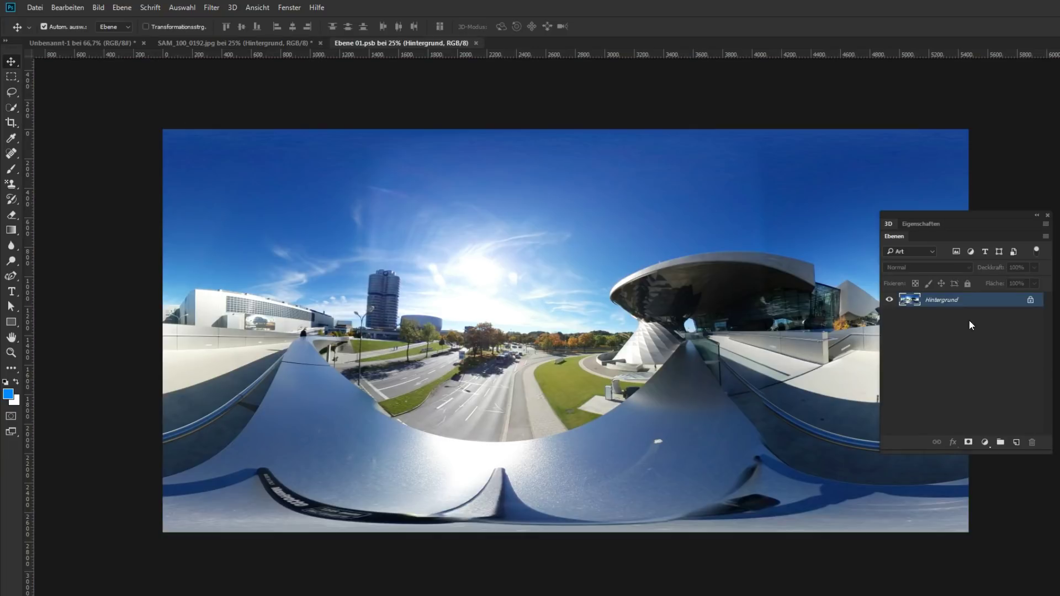
- Add an empty layer, Ebene 1, to the texture, close it, and select the BMW layer
click(1016, 443)
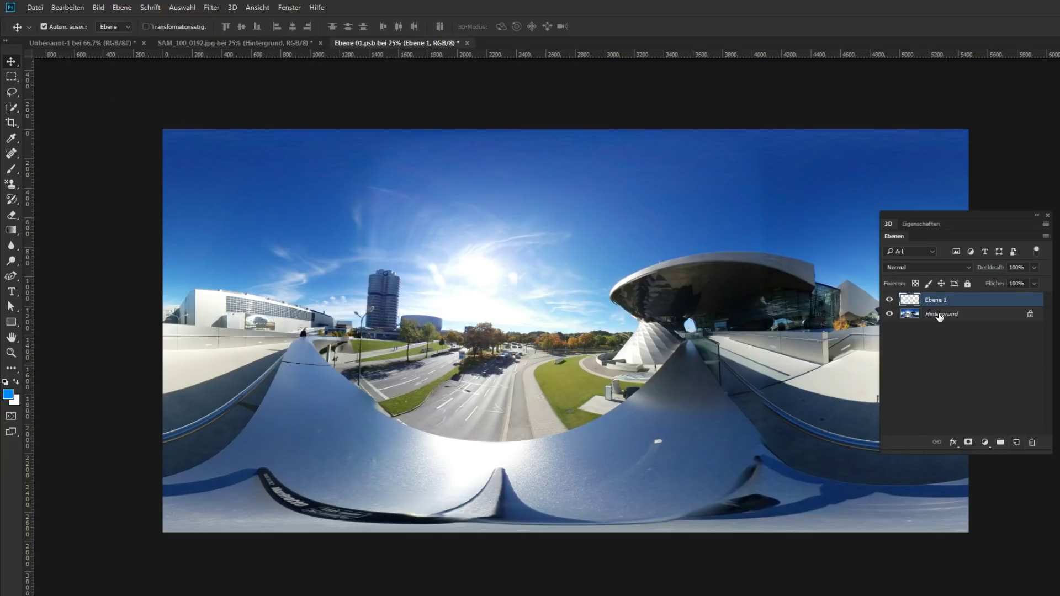
click(468, 43)
click(495, 245)
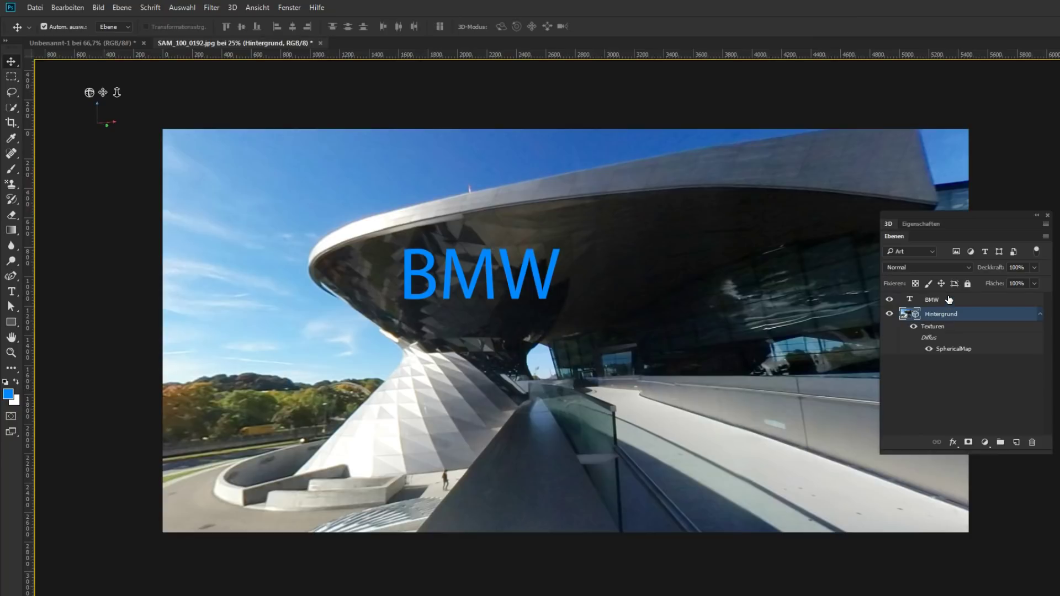
click(945, 299)
- Merge BMW down into the panorama, open SphericalMap, and toggle Hintergrund visibility to compare
click(122, 7)
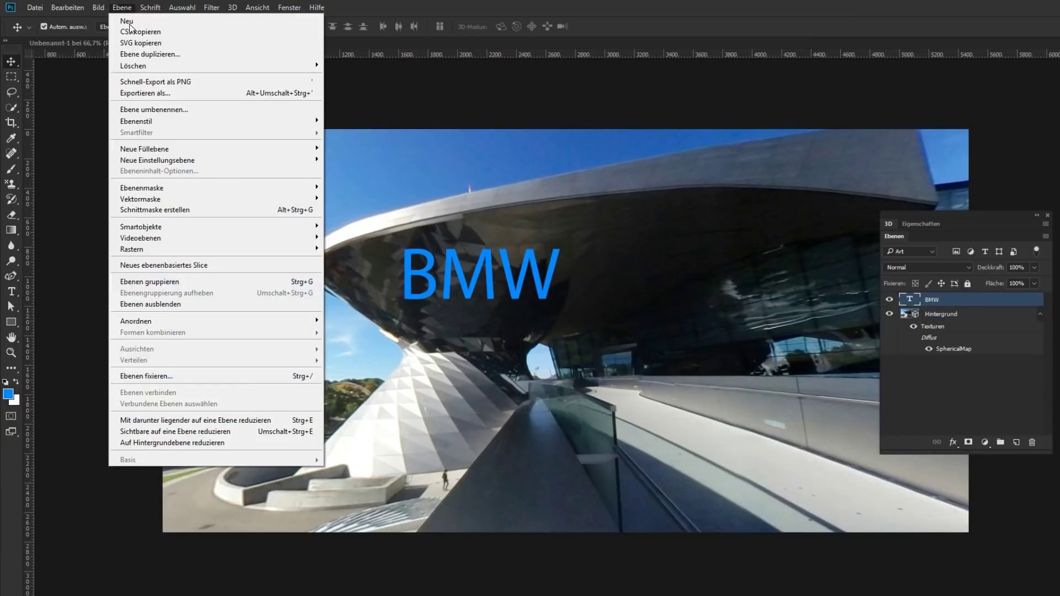
click(247, 418)
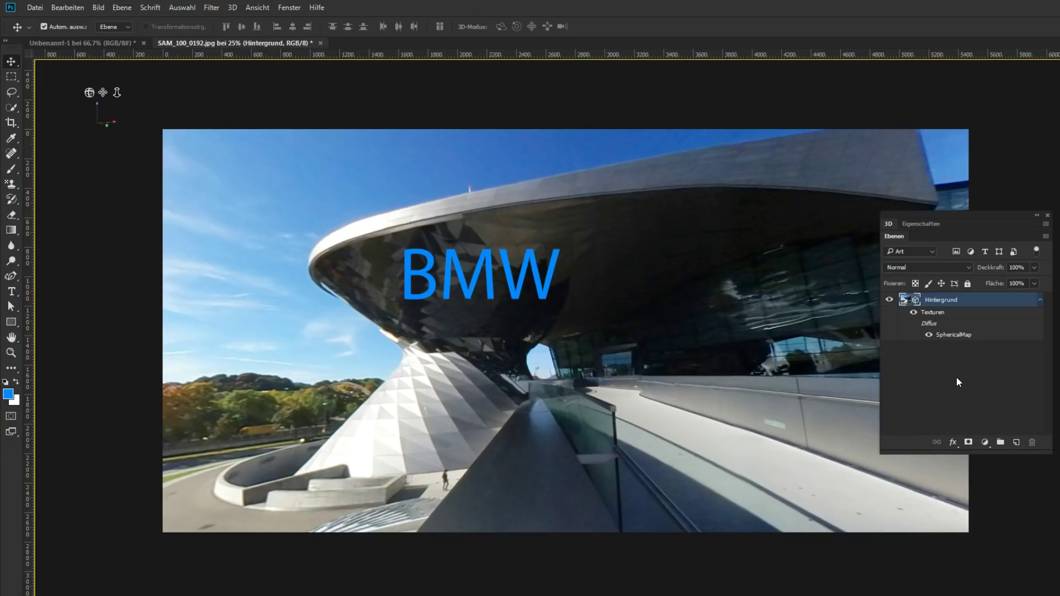
double_click(955, 336)
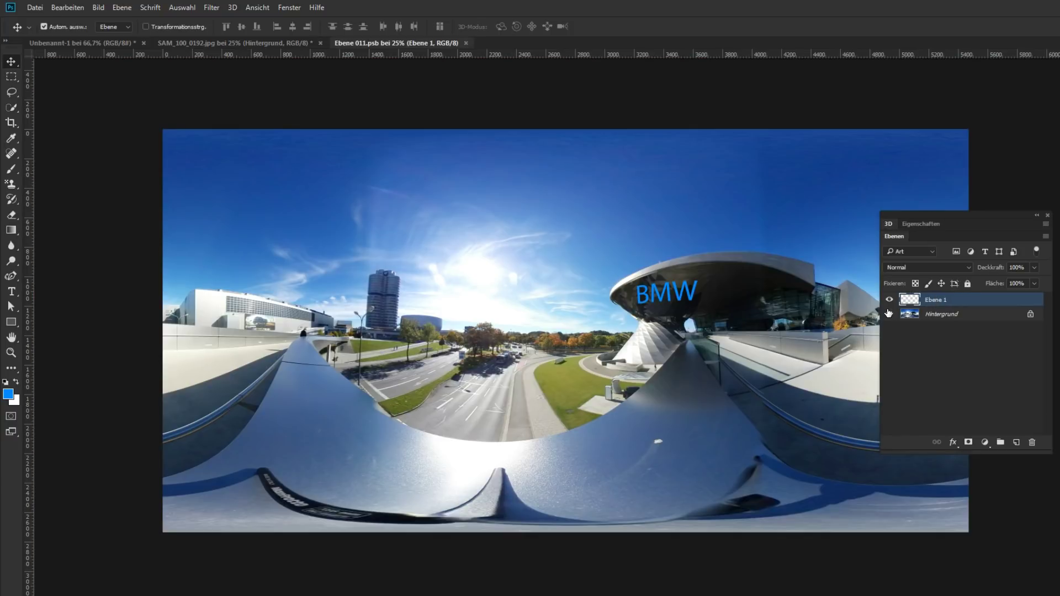
click(889, 314)
click(889, 314)
click(889, 314)
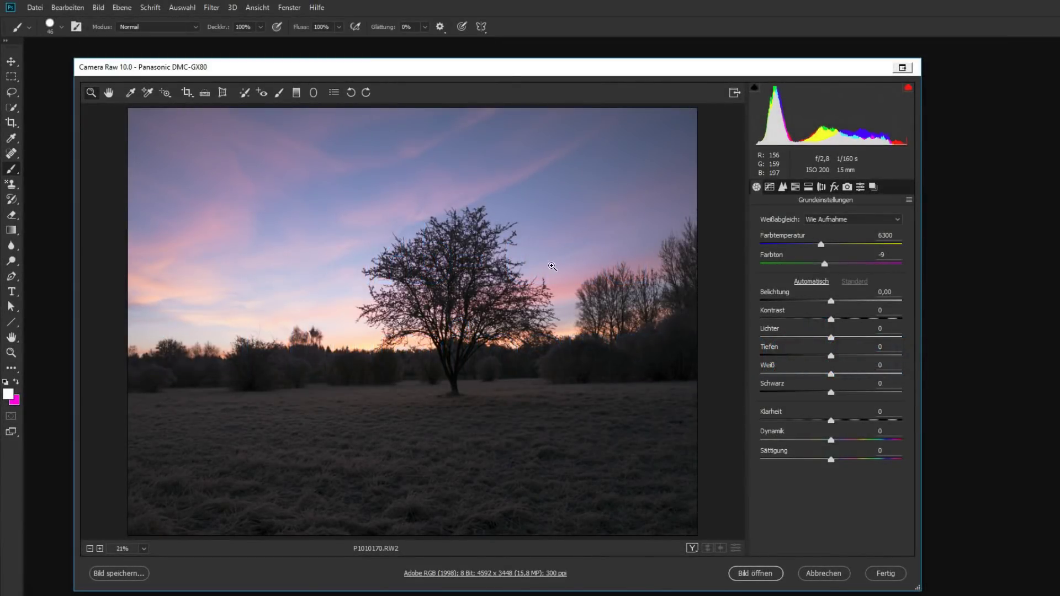
- Paint an Adjustment Brush correction across the sunset sky and show its mask overlay
click(279, 93)
mouse_move(168, 125)
mouse_down()
mouse_move(486, 137)
mouse_move(435, 151)
mouse_move(371, 201)
mouse_move(252, 244)
mouse_up()
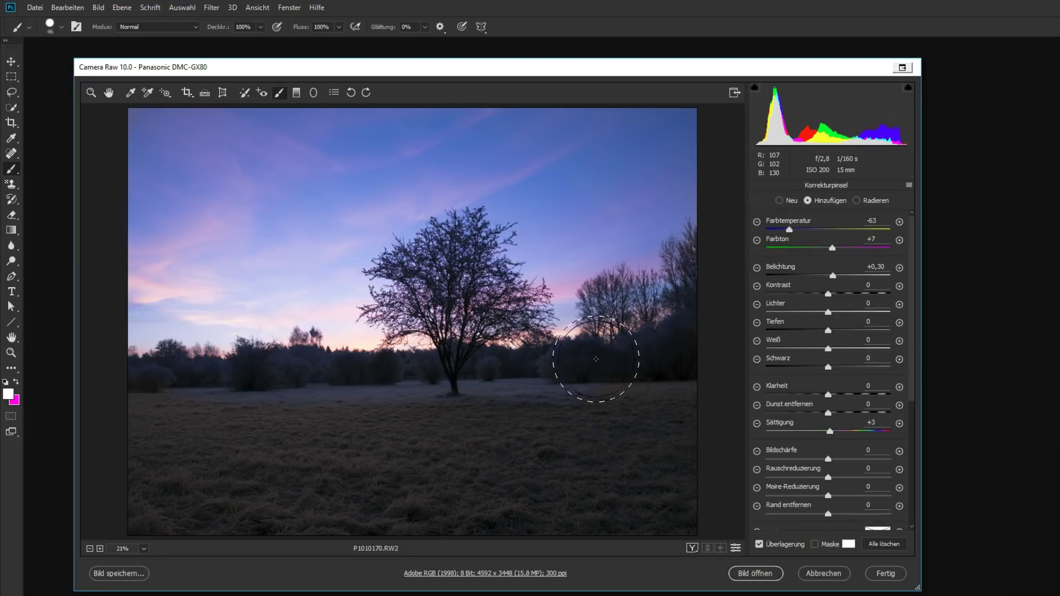
click(816, 545)
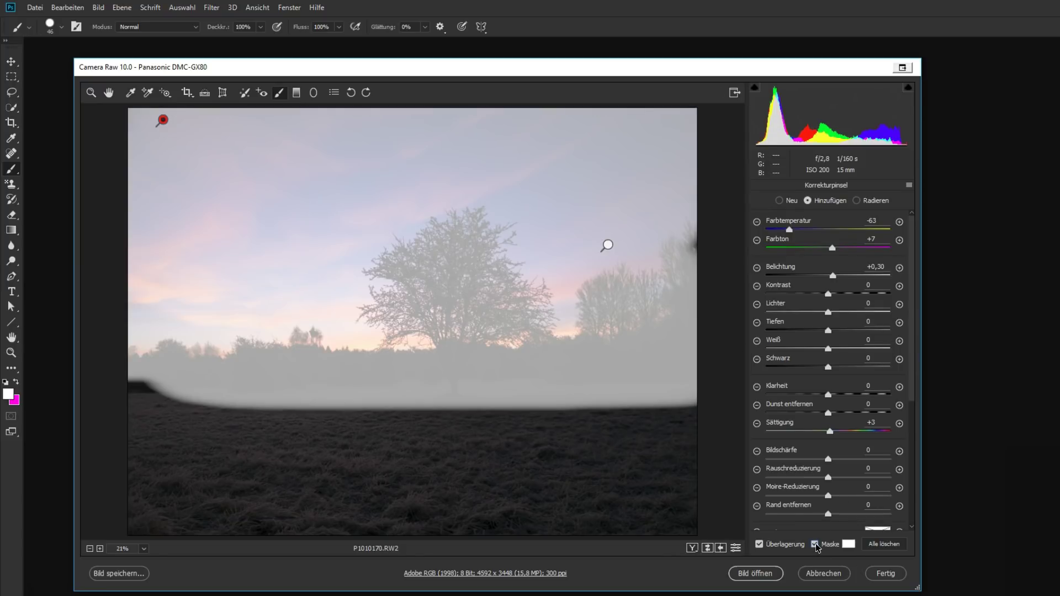
drag(919, 382, 915, 529)
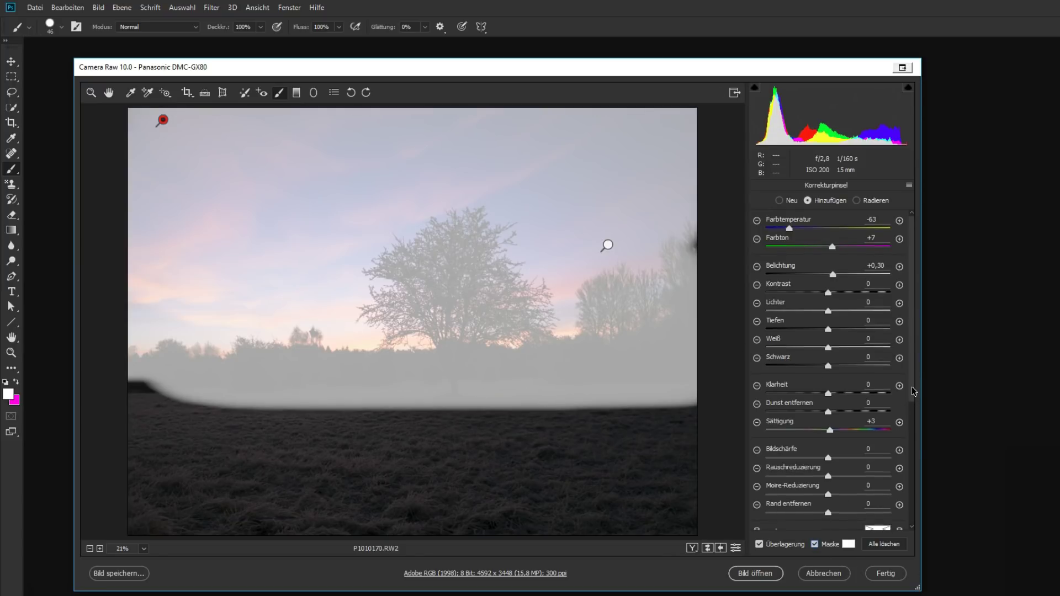
- Set the Bereichsmaske to Luminanz and narrow the Luminanzbereich slider to bright areas
click(881, 454)
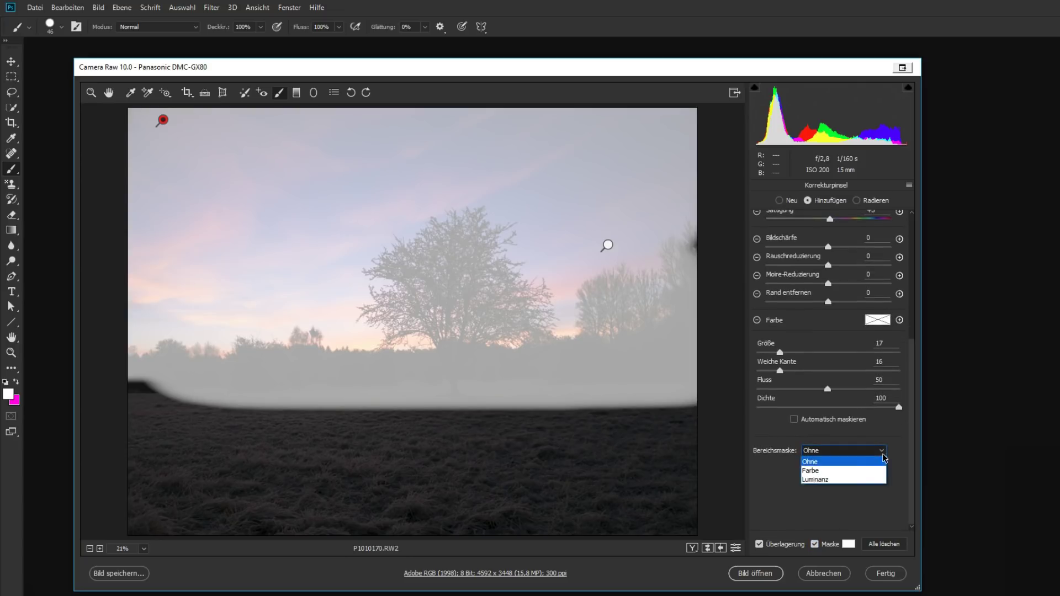
click(839, 483)
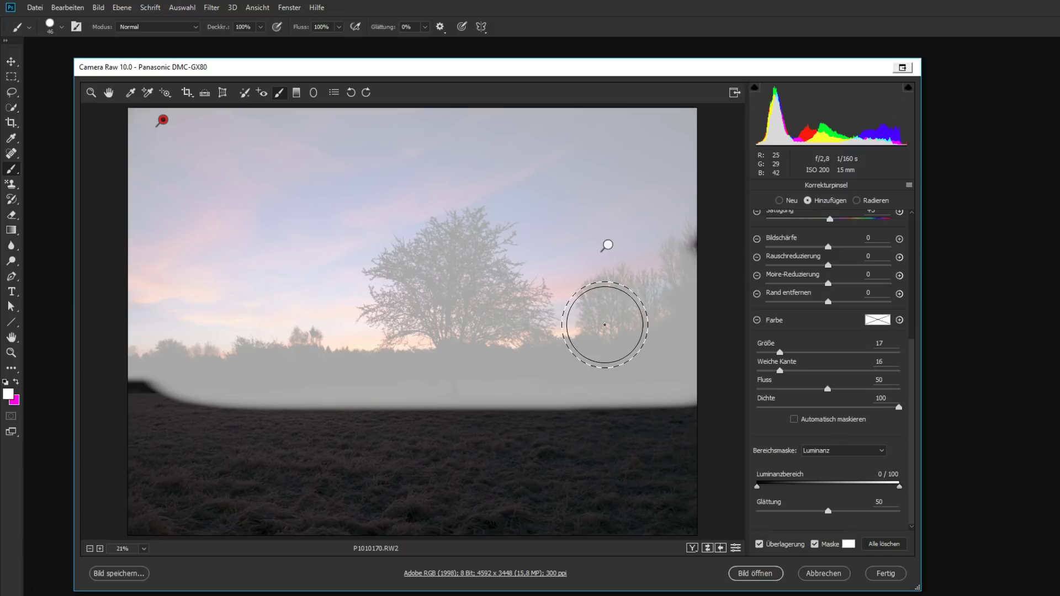
drag(758, 487, 878, 486)
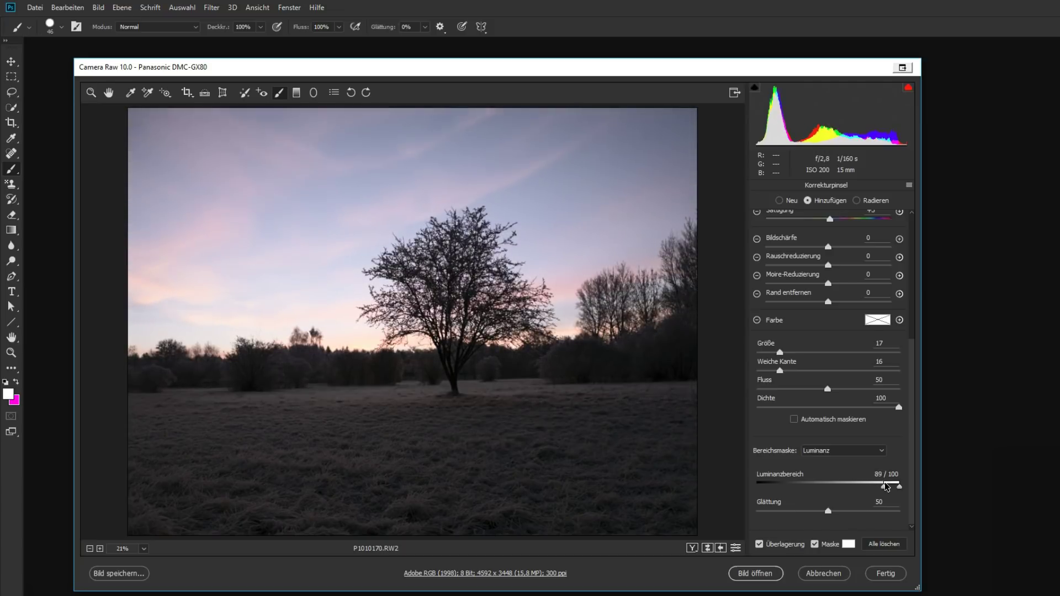
drag(878, 486, 853, 487)
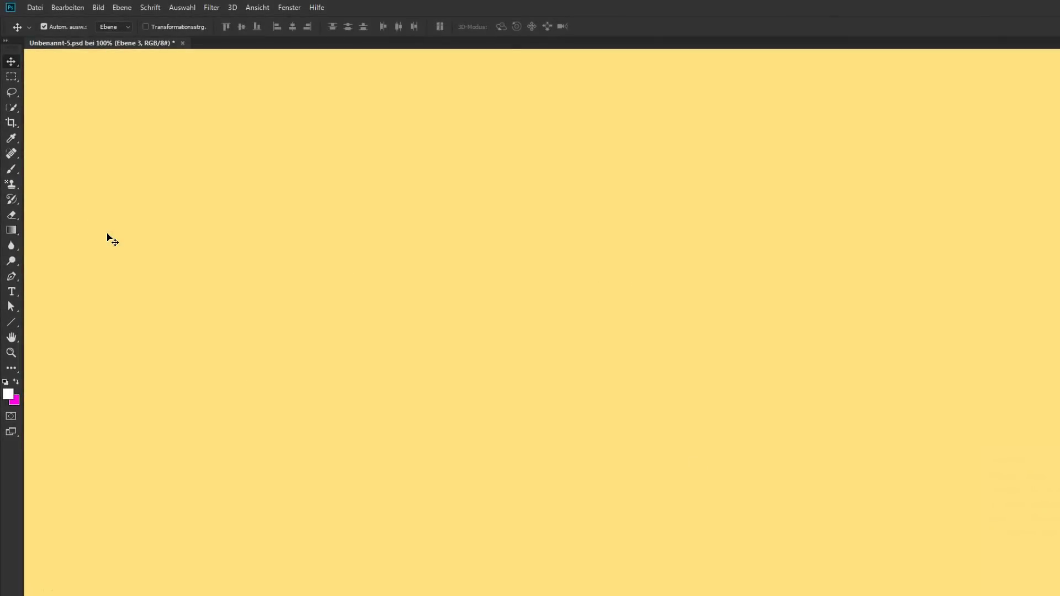
- Visit the Technology Previews preferences, then switch to the Brush tool
click(68, 7)
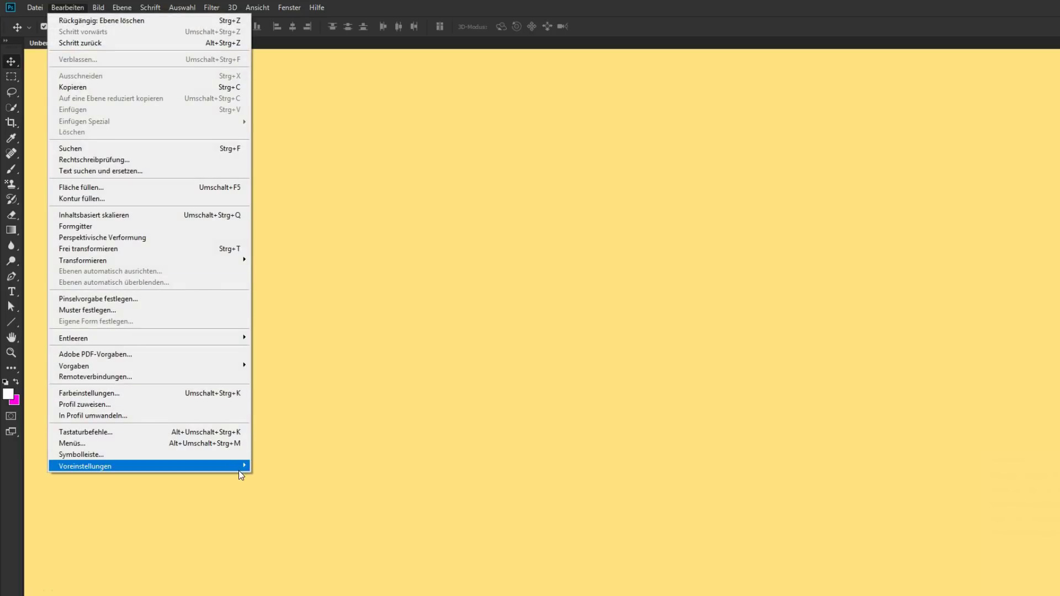
mouse_move(85, 466)
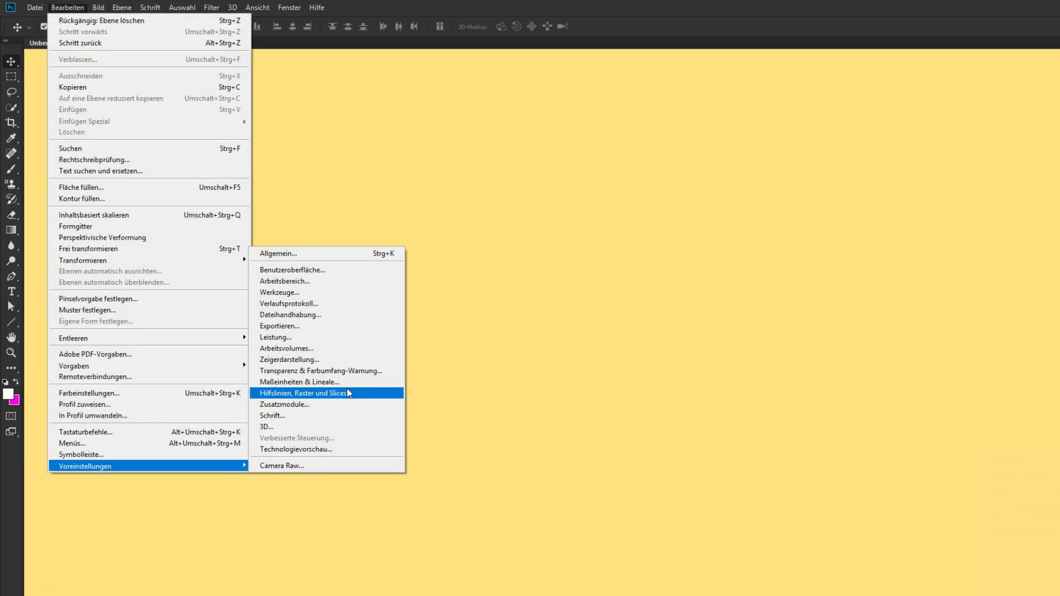
click(326, 450)
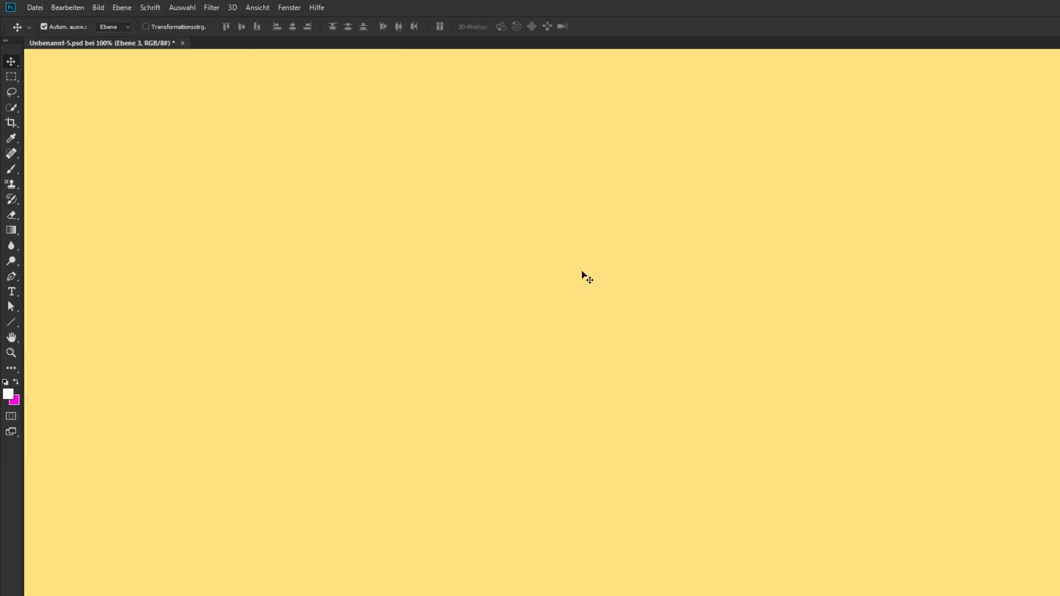
click(11, 171)
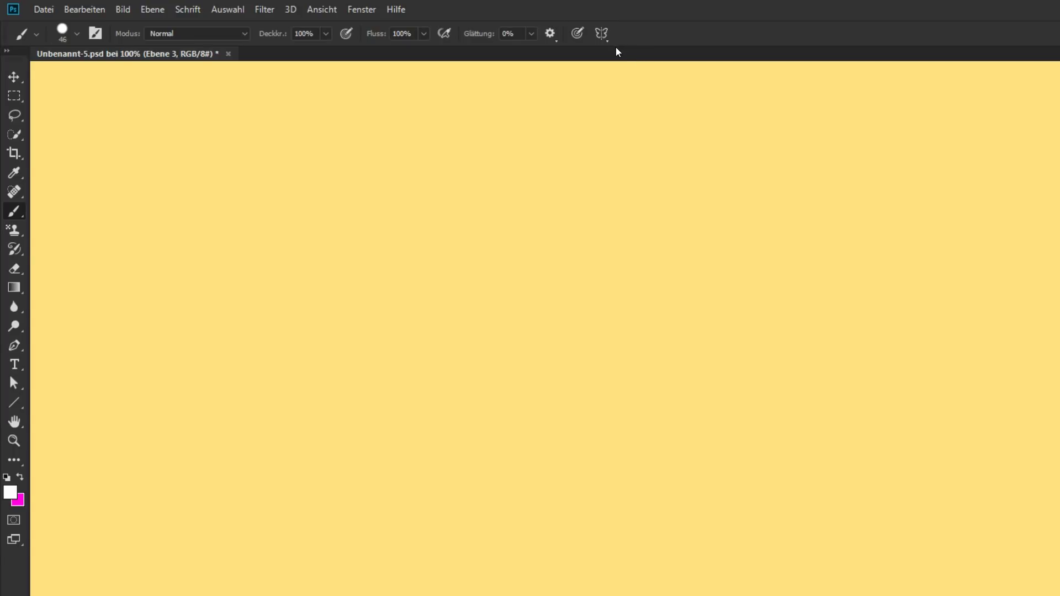
- Browse the paint symmetry types from the butterfly icon, leaving the list open
click(609, 37)
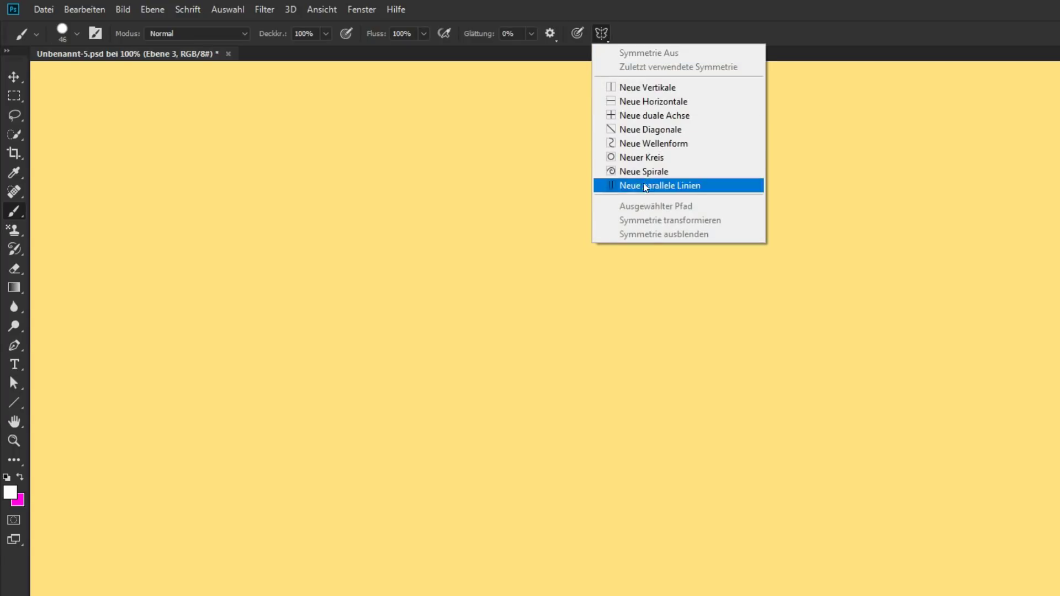
click(605, 28)
click(606, 34)
click(608, 33)
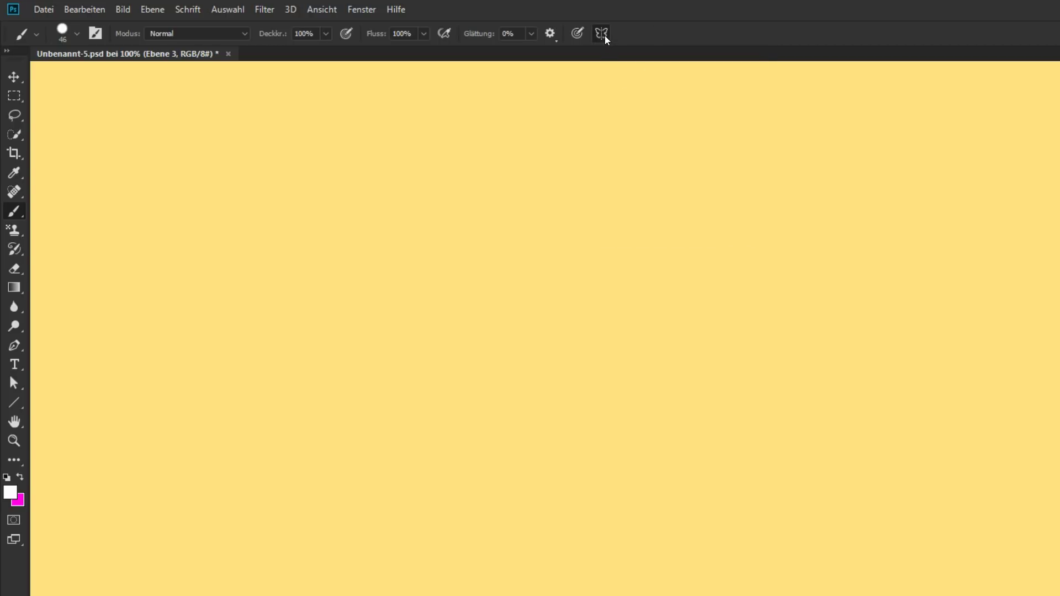
click(605, 35)
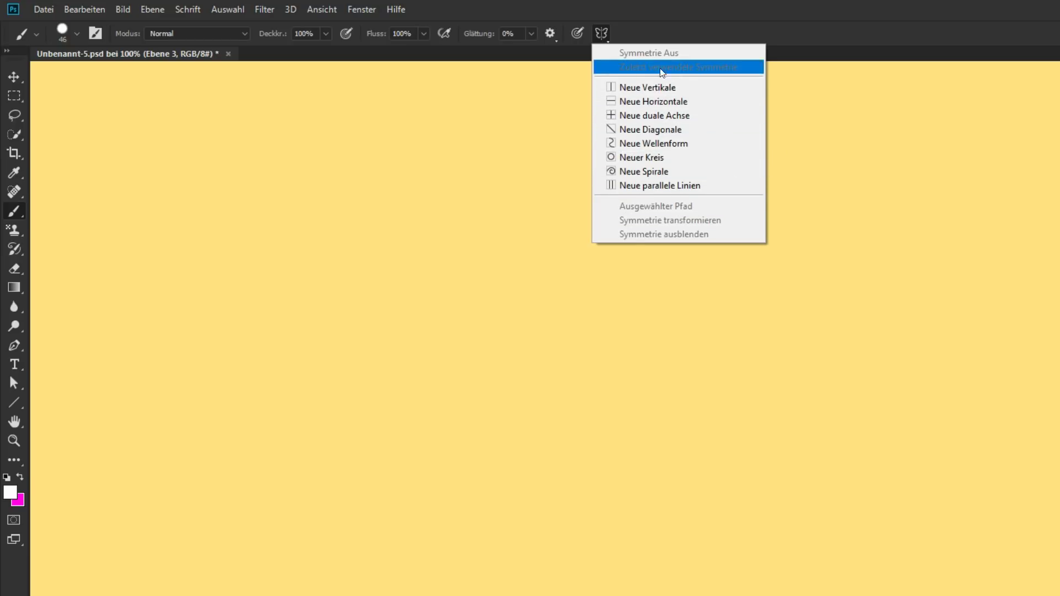
- Enable the recently used dual-axis symmetry and paint strokes mirrored into four quadrants
click(642, 116)
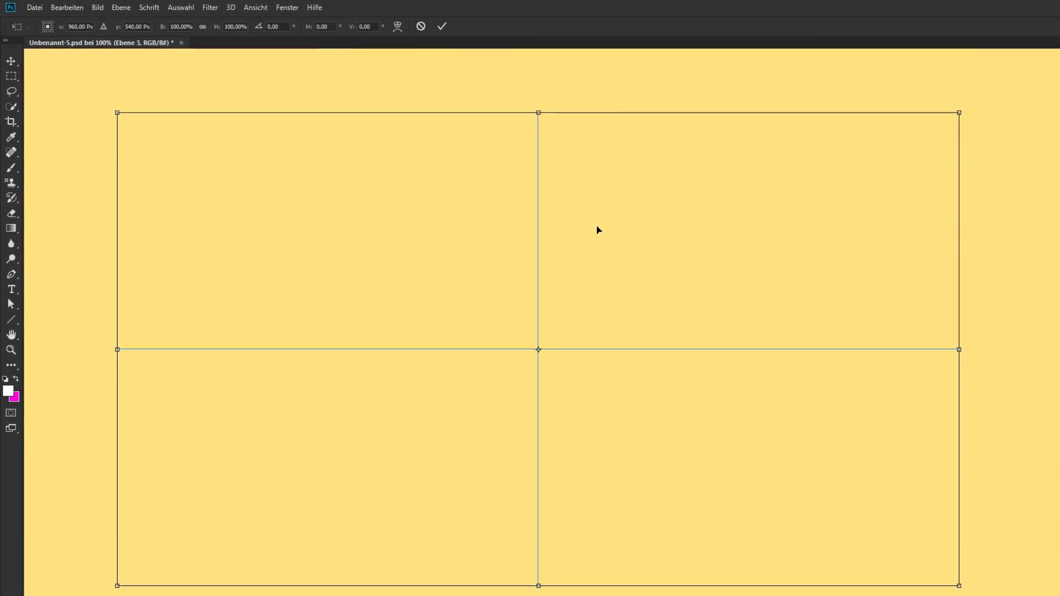
key(Return)
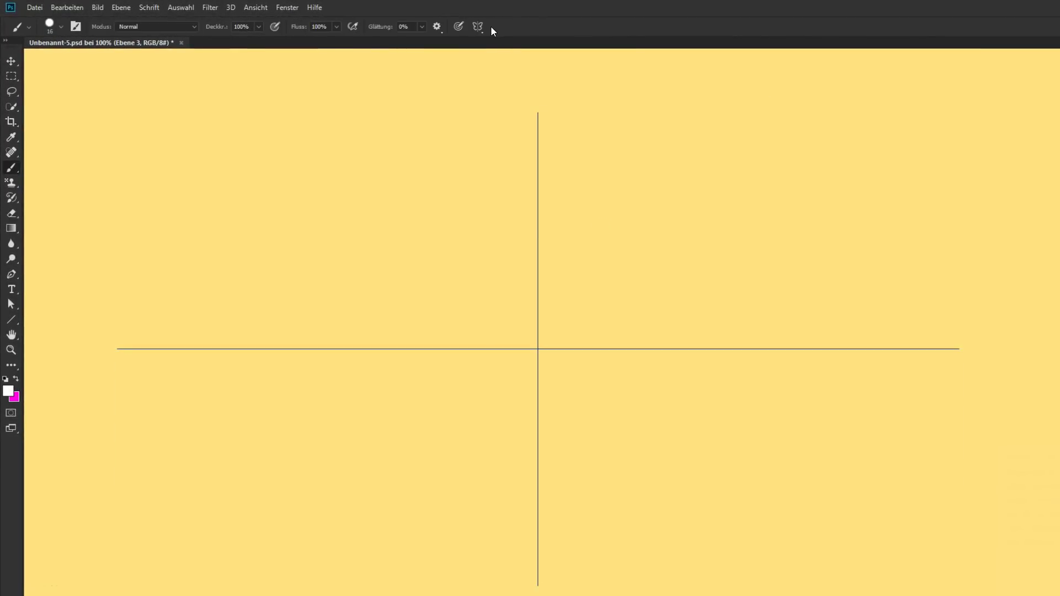
click(479, 28)
click(529, 10)
mouse_move(565, 162)
mouse_down()
mouse_move(636, 318)
mouse_move(734, 363)
mouse_move(836, 296)
mouse_move(890, 350)
mouse_move(983, 361)
mouse_move(1012, 326)
mouse_up()
mouse_move(561, 305)
mouse_down()
mouse_move(525, 300)
mouse_move(478, 355)
mouse_move(552, 340)
mouse_up()
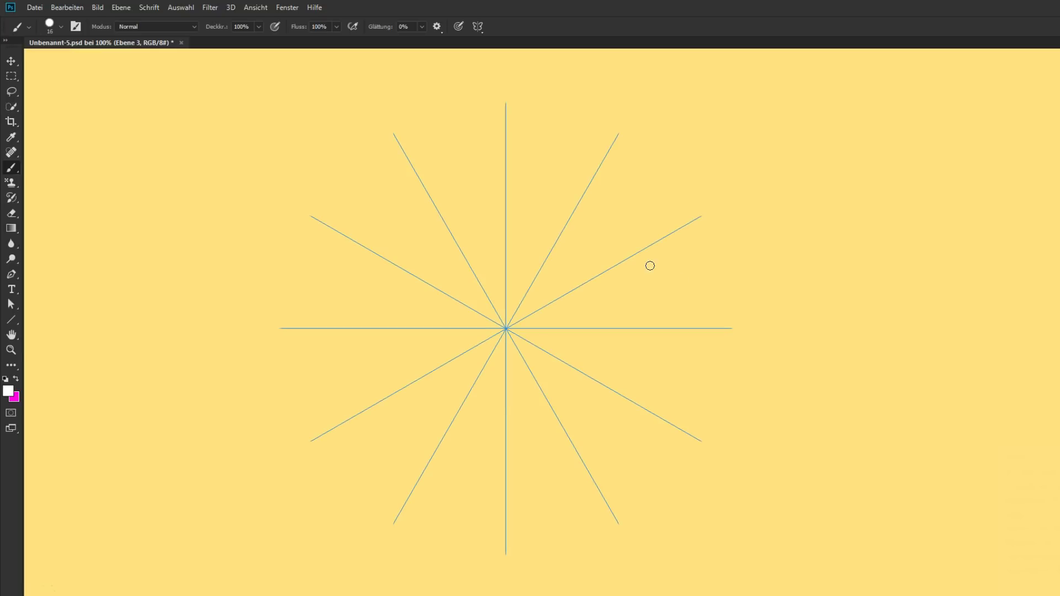
- Switch to radial symmetry guides, confirm them, and paint a radially repeated stroke
click(480, 28)
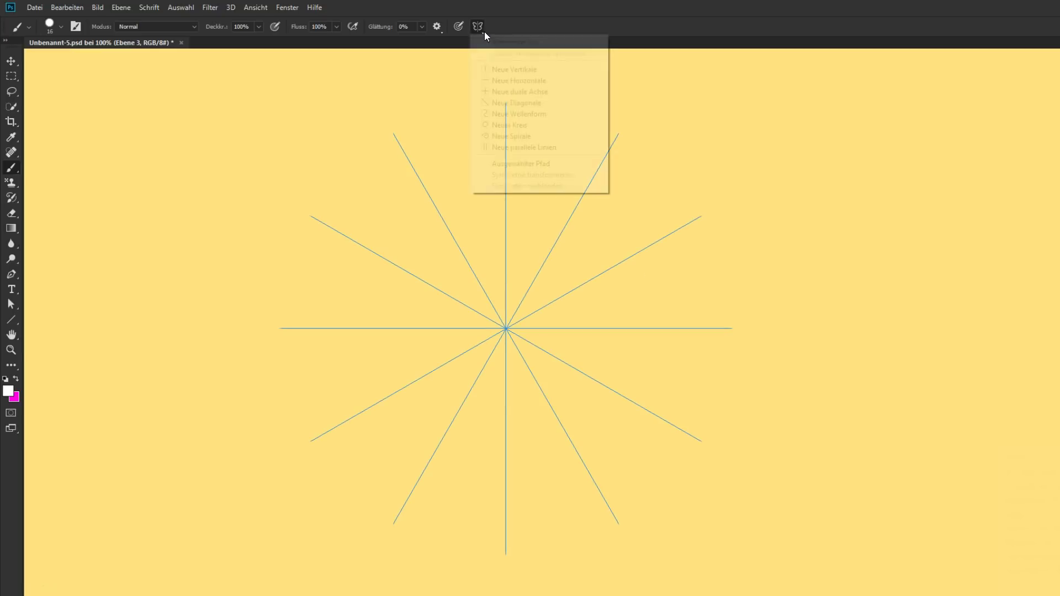
click(543, 163)
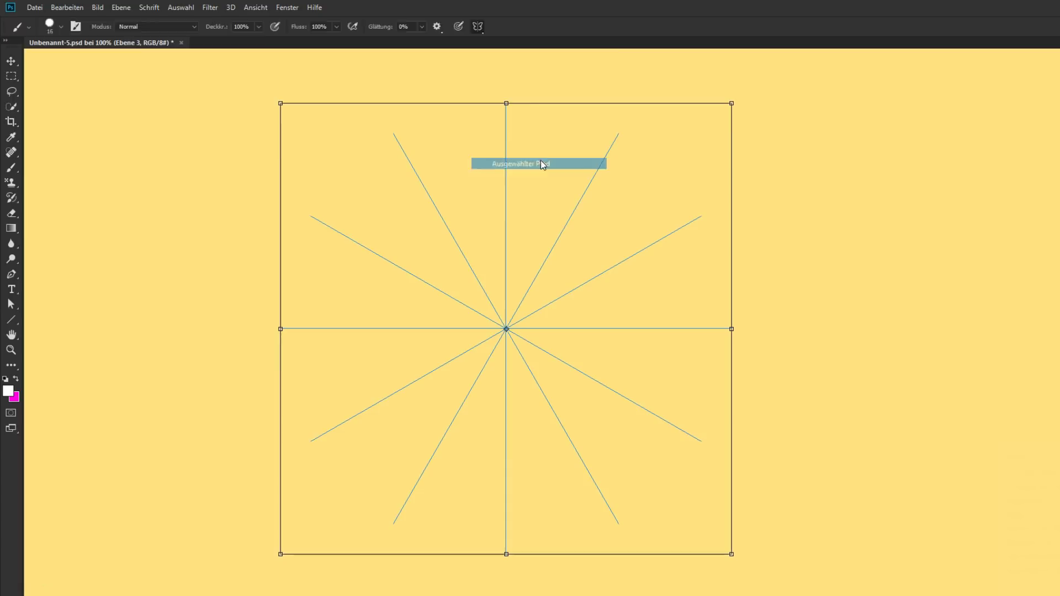
key(Return)
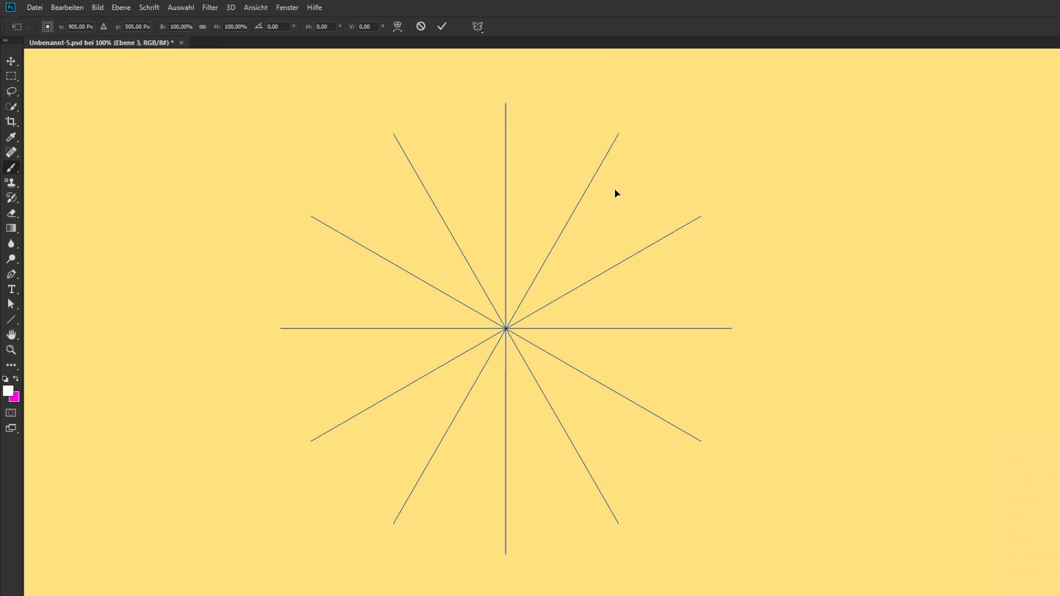
mouse_move(617, 194)
mouse_down()
mouse_move(538, 232)
mouse_move(490, 303)
mouse_move(497, 184)
mouse_move(366, 133)
mouse_move(221, 216)
mouse_move(429, 253)
mouse_up()
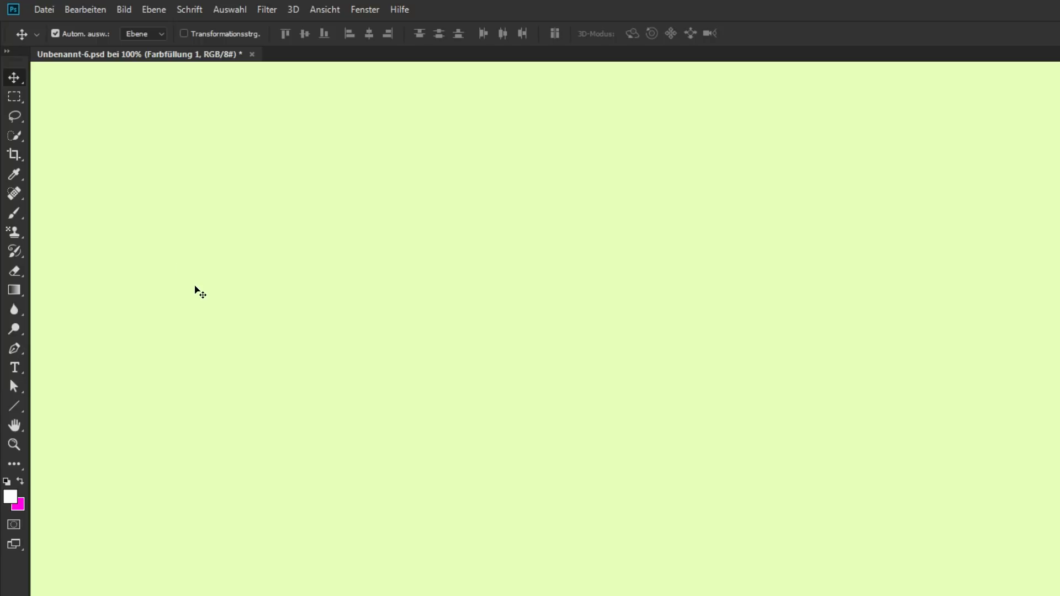
- Open the tool preferences, bring the Layers panel into view, and select the Dreieck layer
click(104, 10)
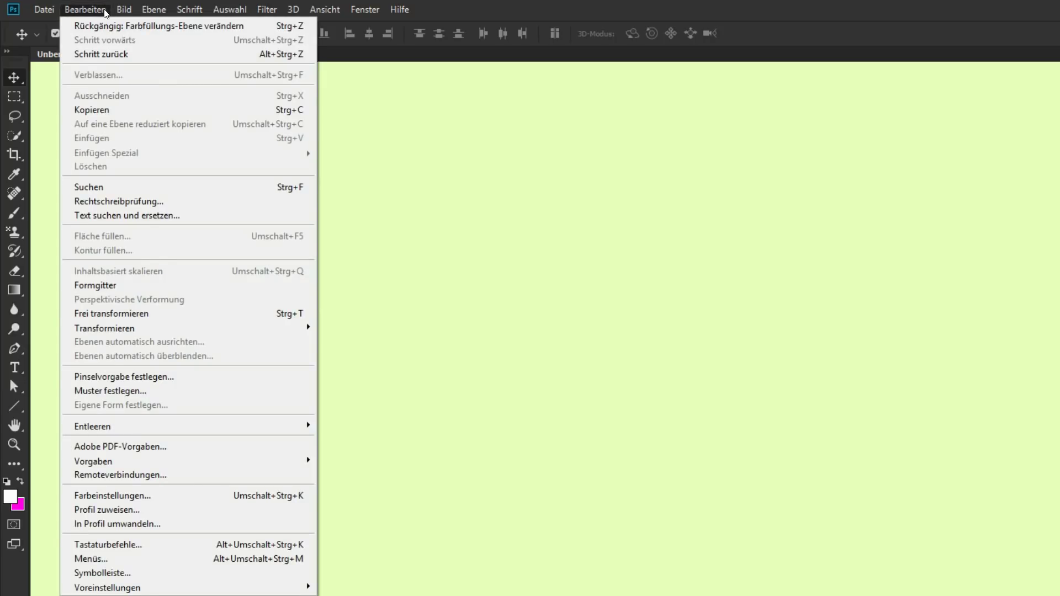
mouse_move(166, 588)
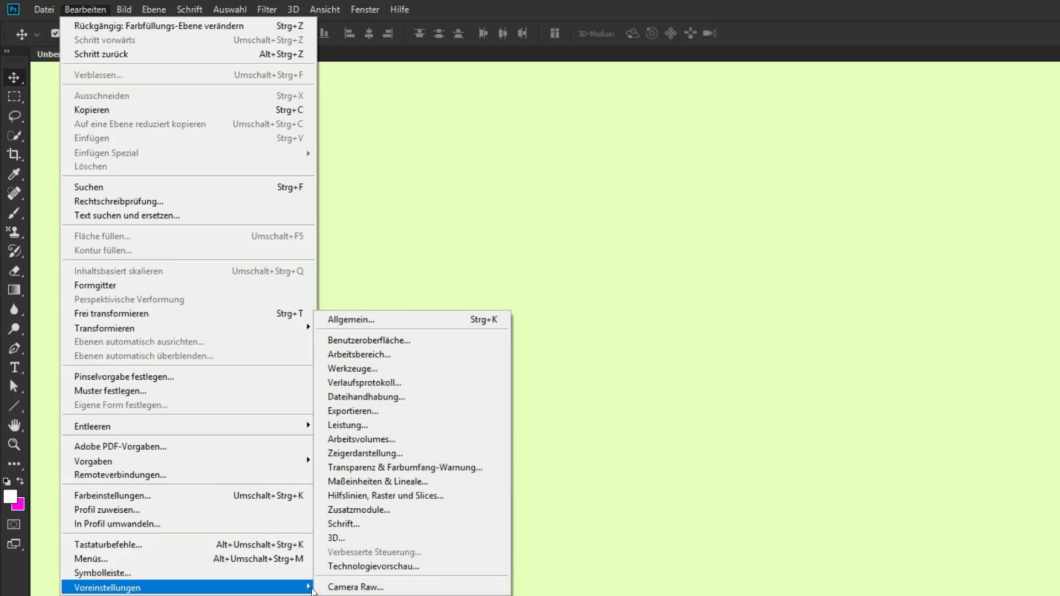
click(385, 373)
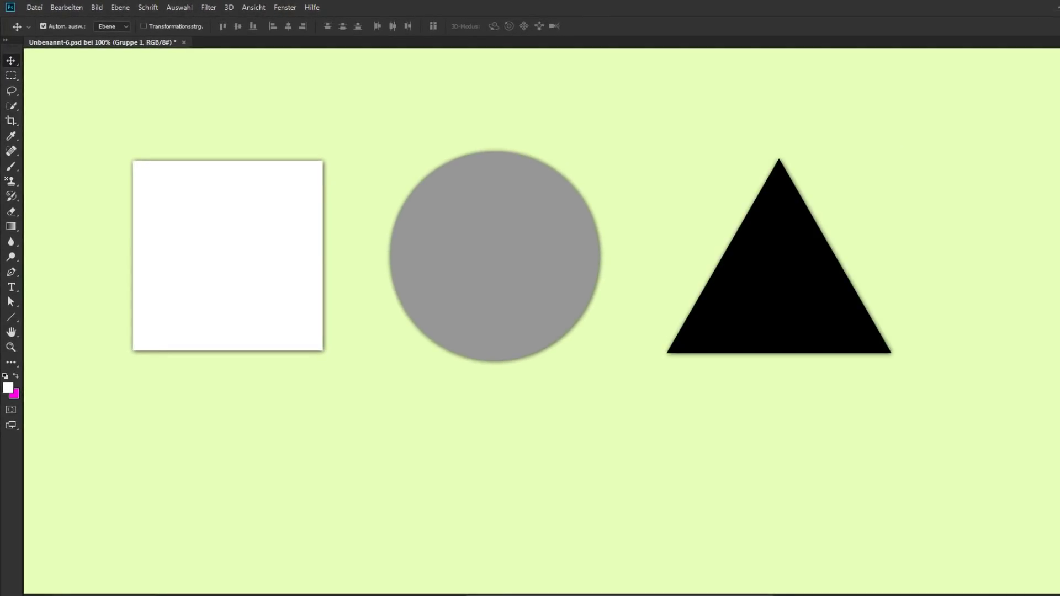
drag(1057, 143, 936, 138)
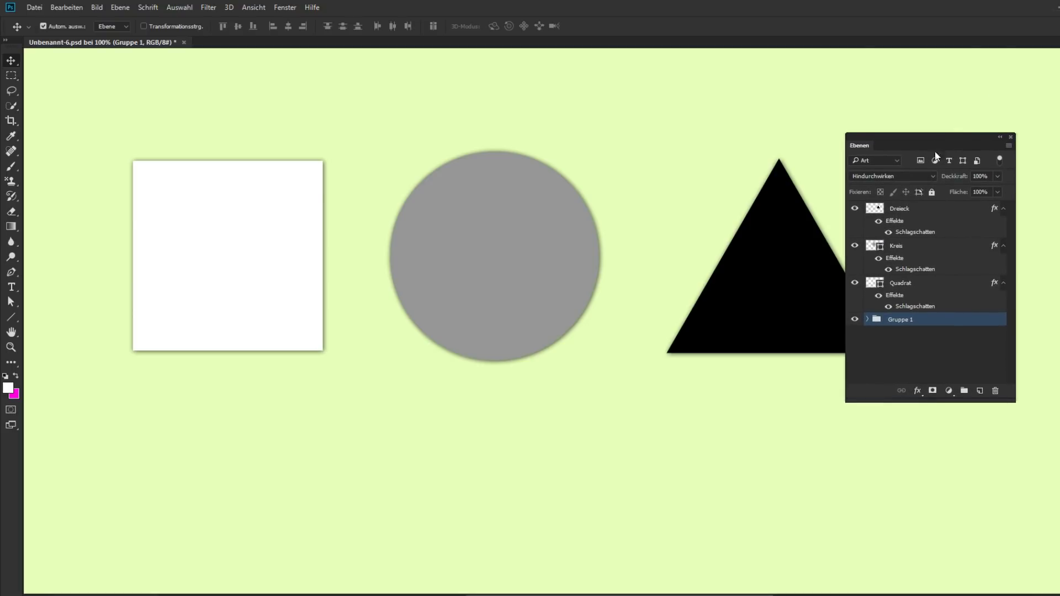
click(916, 212)
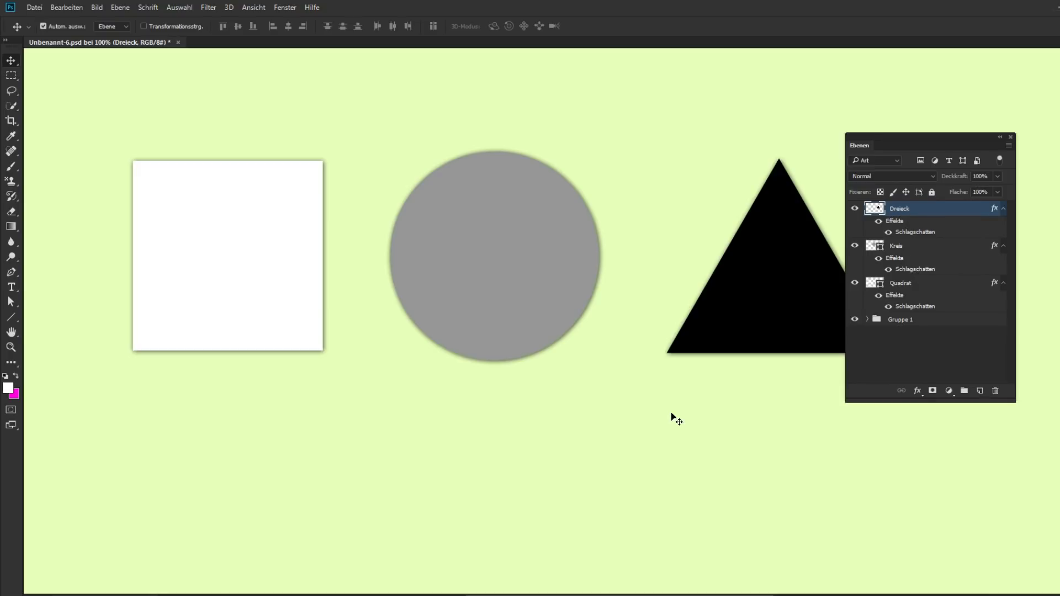
- Paste a copy of the black triangle and centre it beneath the grey circle
key(ctrl+v)
drag(558, 386, 442, 465)
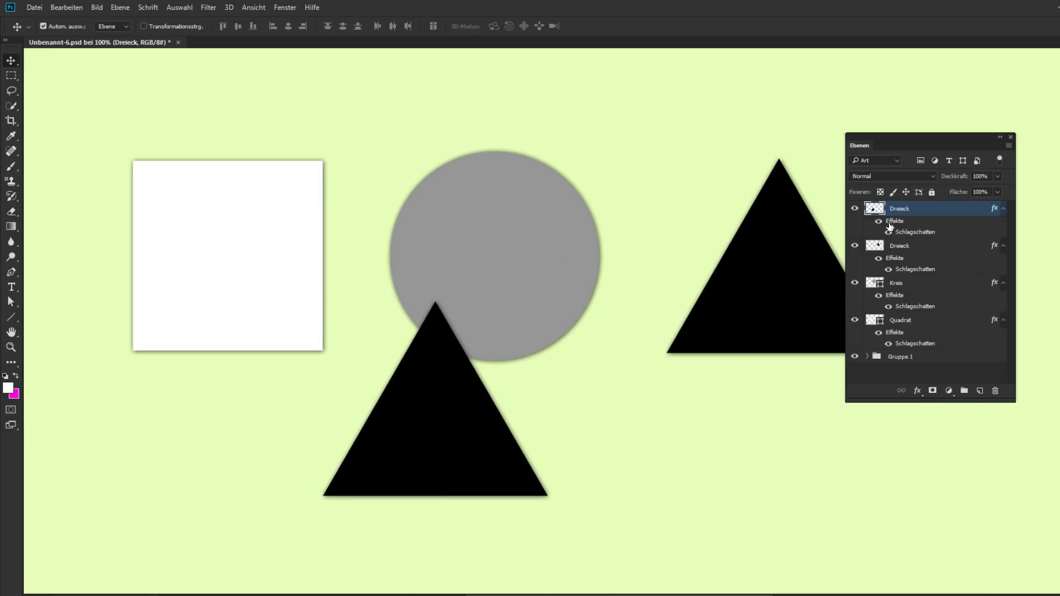
drag(456, 418, 524, 417)
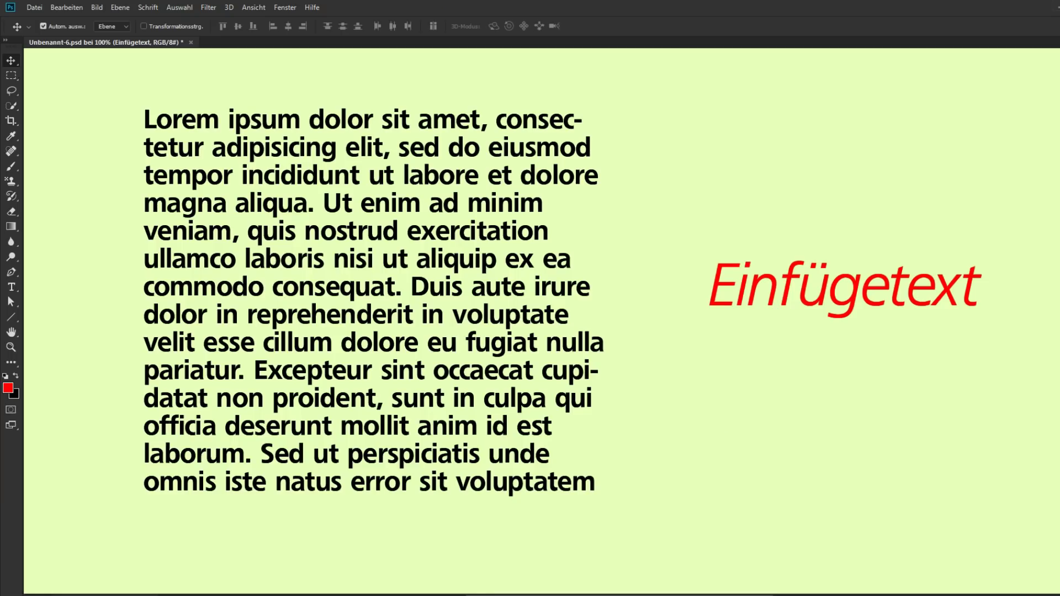
- Copy Einfügetext and paste it before 'exercitation', then discard the red italic result
double_click(845, 287)
key(ctrl+c)
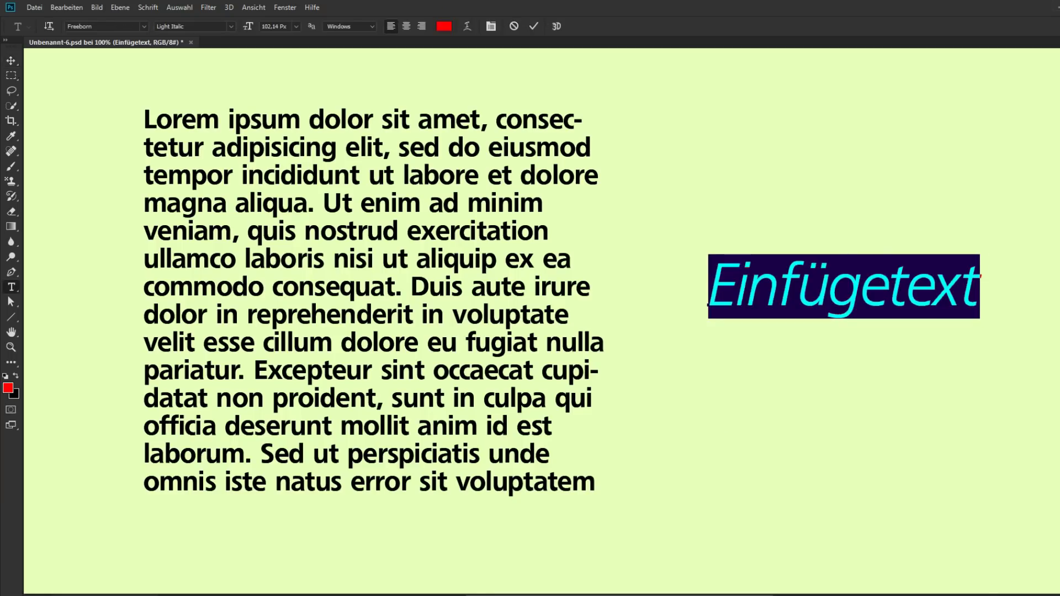
key(ctrl+h)
double_click(417, 330)
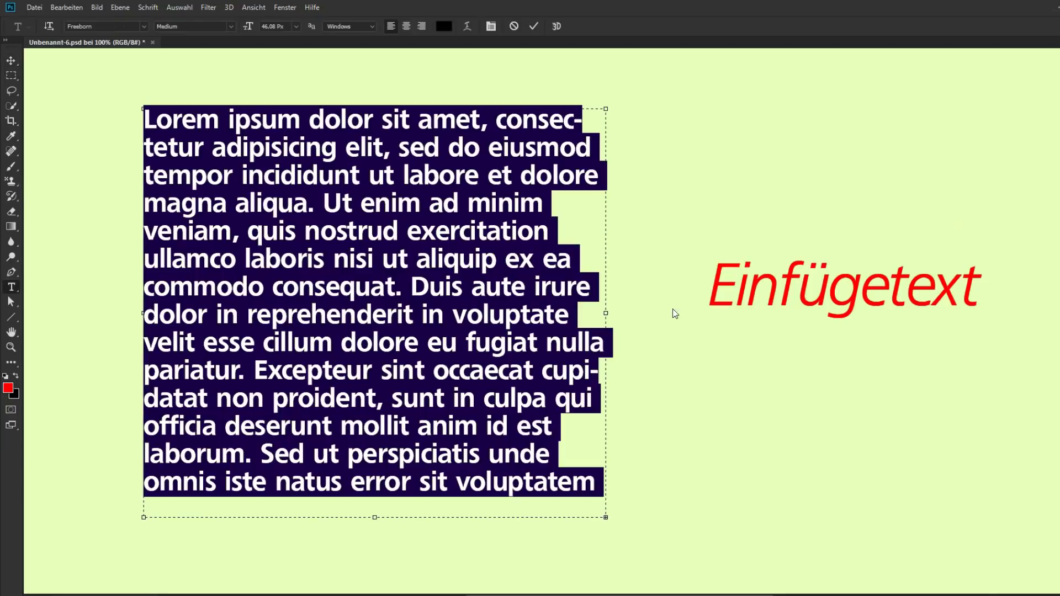
click(407, 232)
key(ctrl+v)
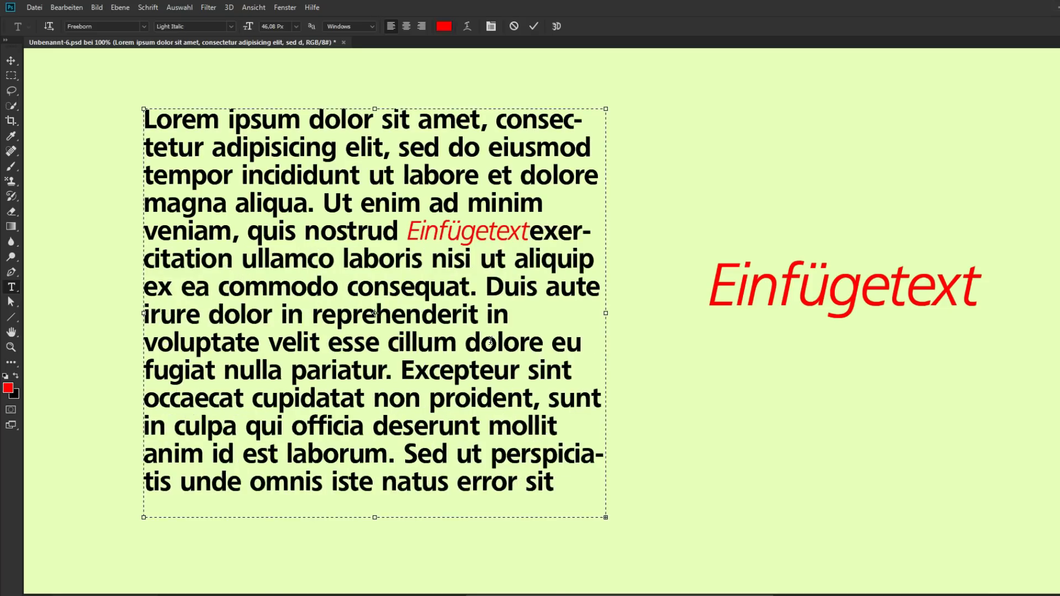
drag(407, 232, 539, 232)
key(Escape)
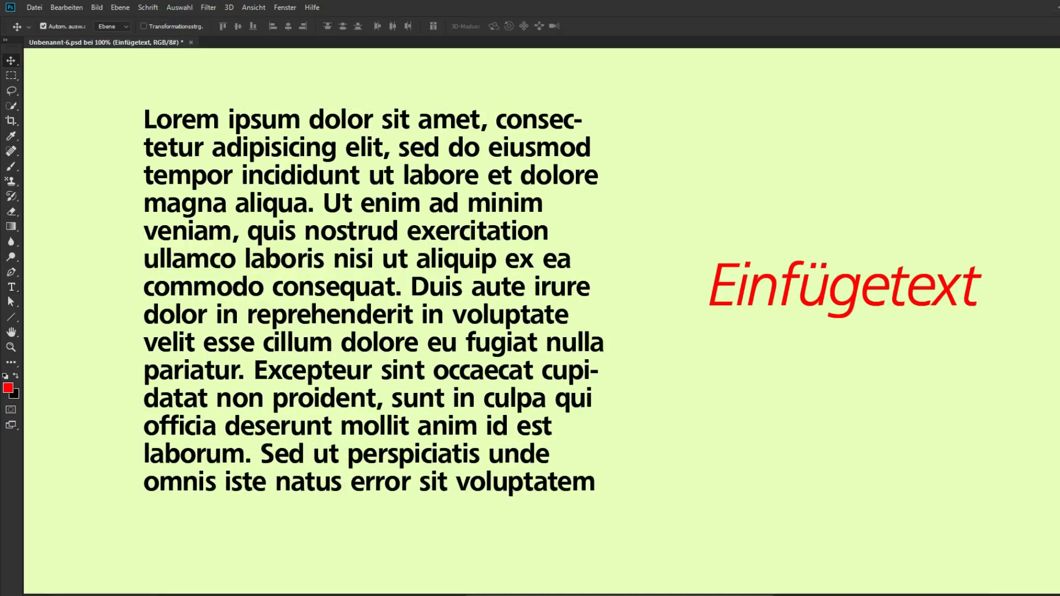
- Paste Einfügetext before 'exercitation' without formatting so it matches the black bold paragraph
double_click(250, 305)
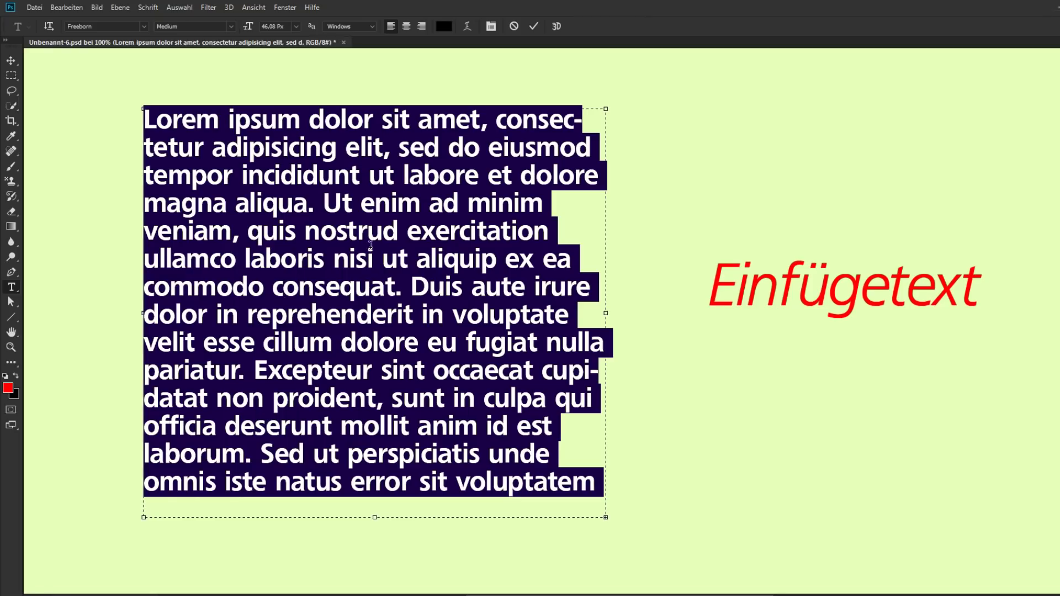
click(406, 234)
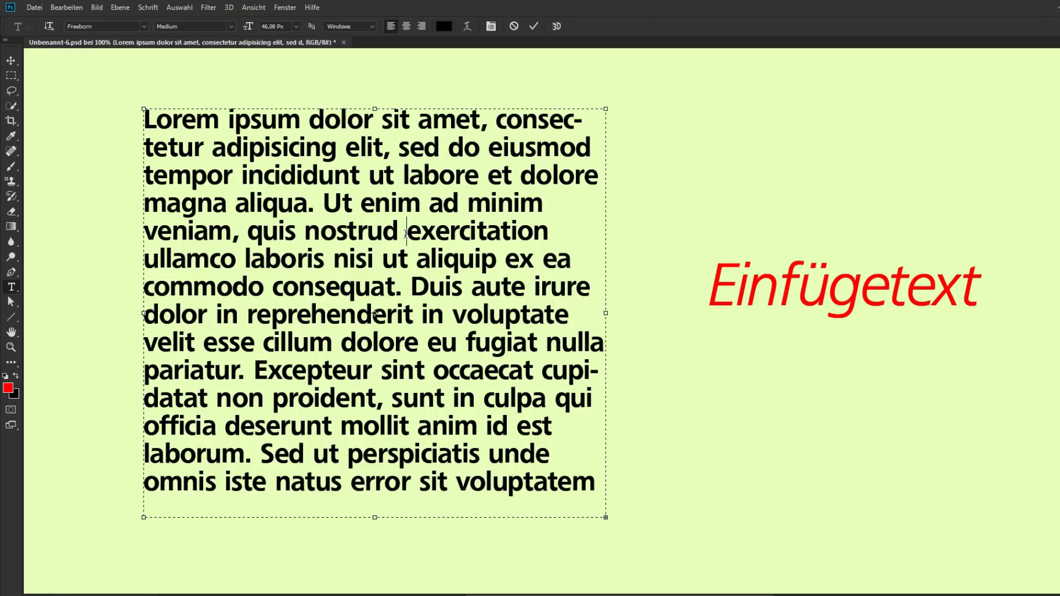
click(60, 9)
mouse_move(124, 119)
click(298, 120)
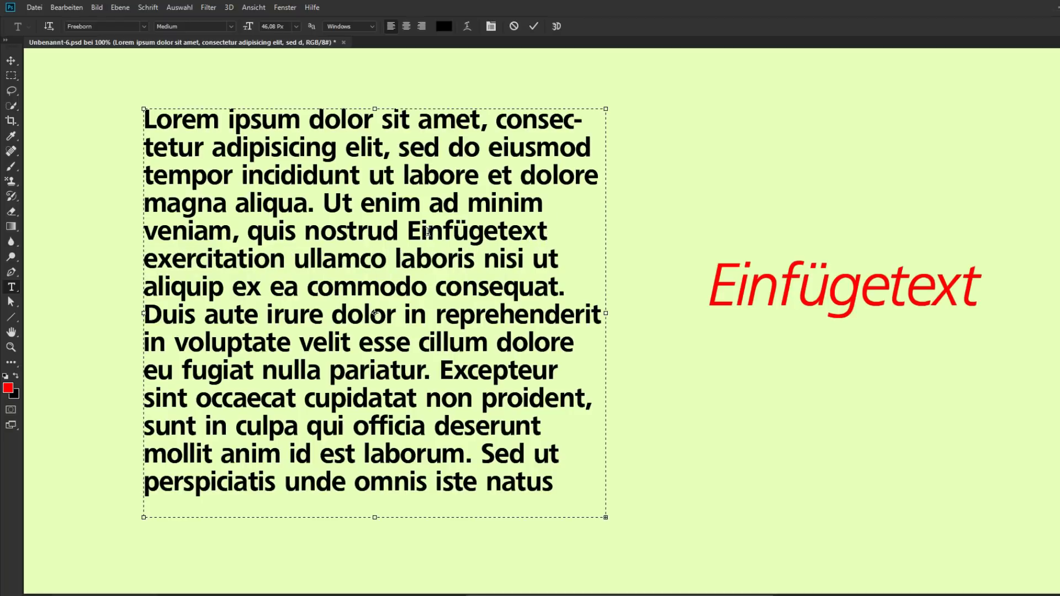
drag(409, 231, 554, 232)
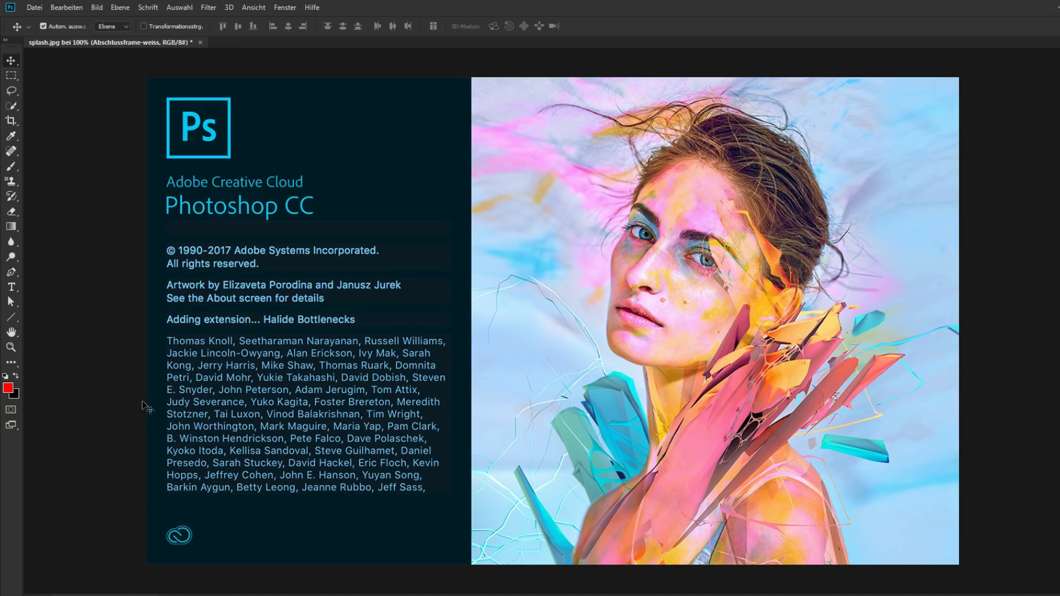